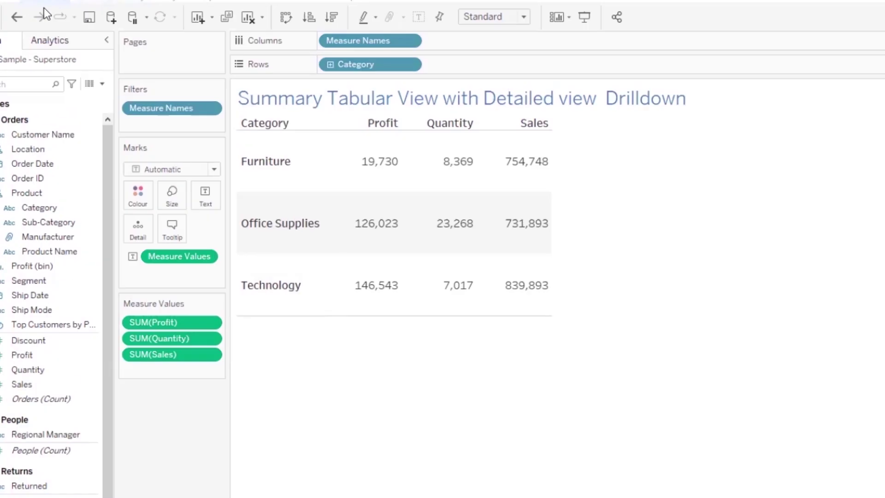
Create a parameter named Measure Value with the String data type and an empty current value.
click(44, 0)
key(Escape)
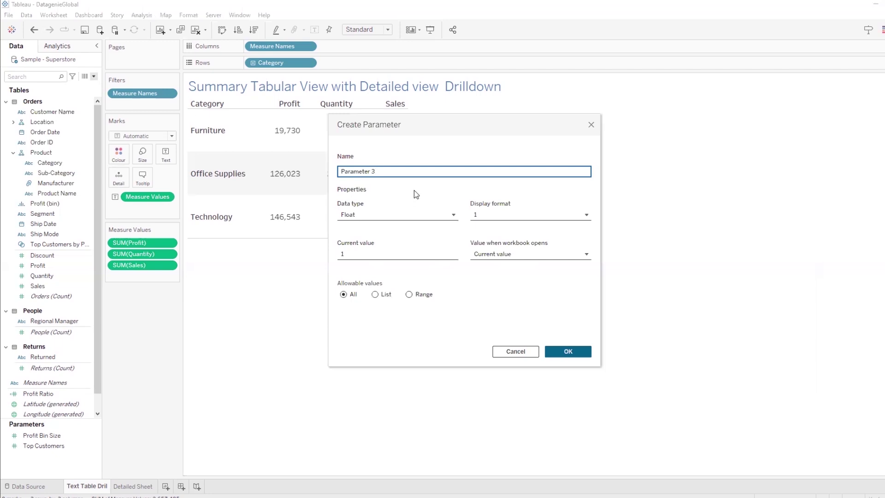
key(BackSpace)
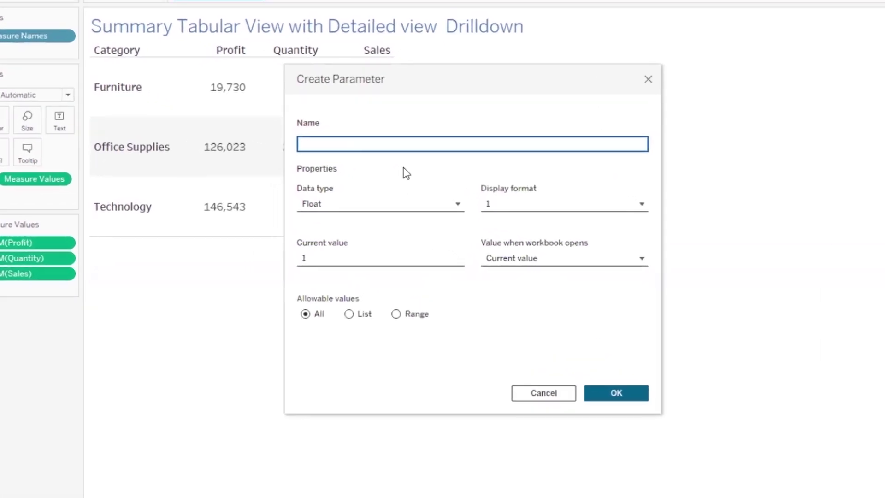
text(Meas)
text(ure V)
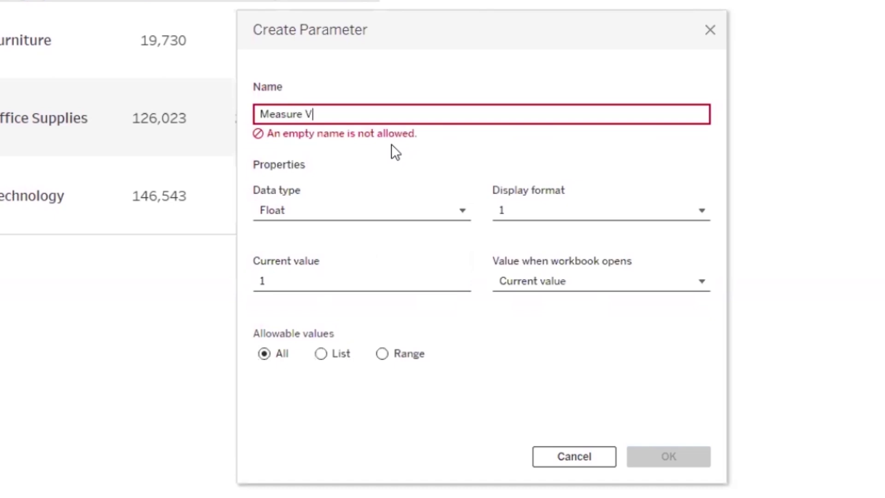
text(alue)
click(310, 189)
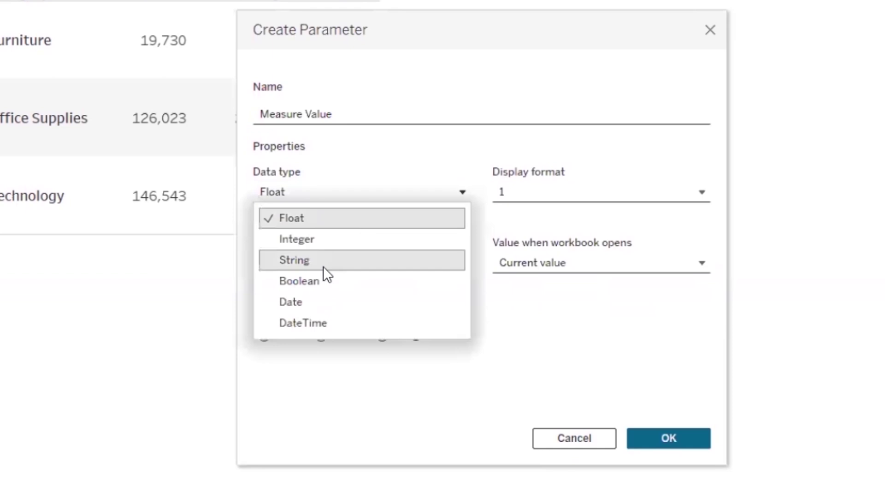
click(323, 264)
click(336, 257)
key(BackSpace)
click(669, 438)
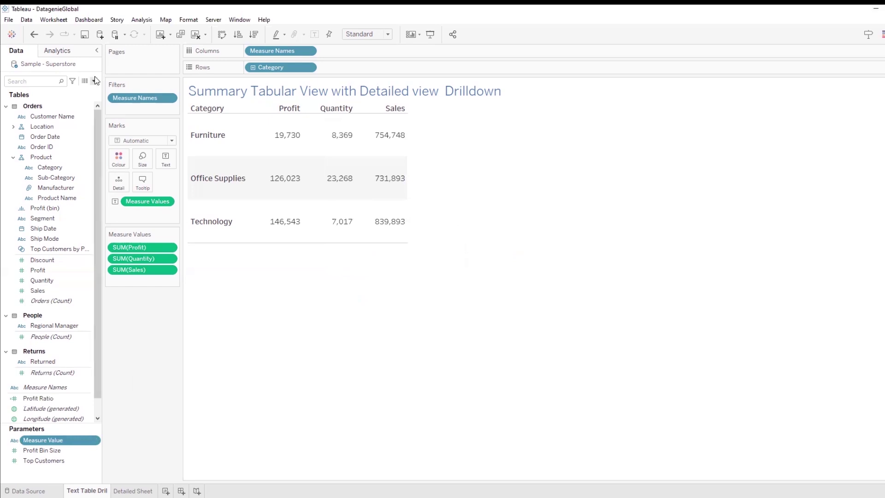
Create a second String parameter named Dimension with an empty current value.
click(94, 80)
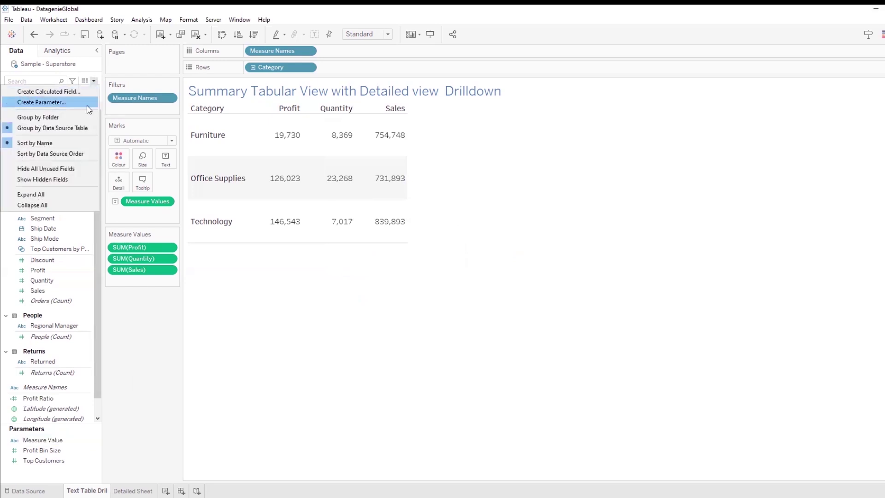
click(132, 127)
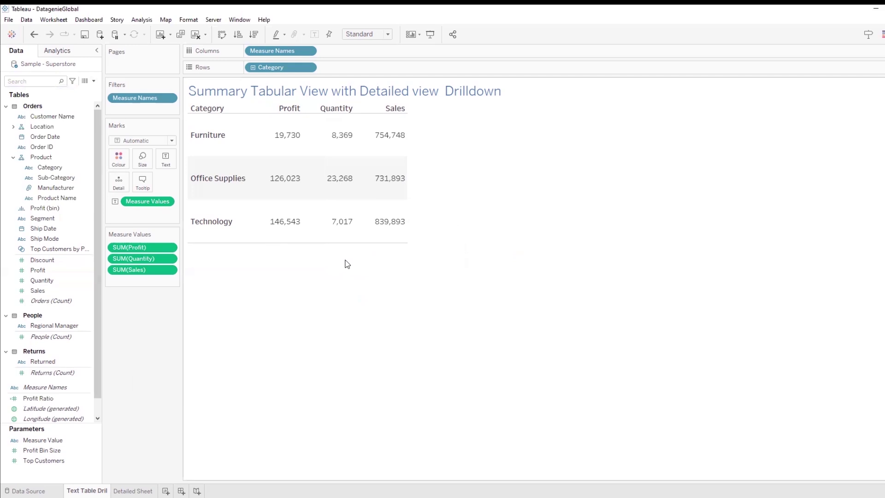
text(Dimension)
key(Tab)
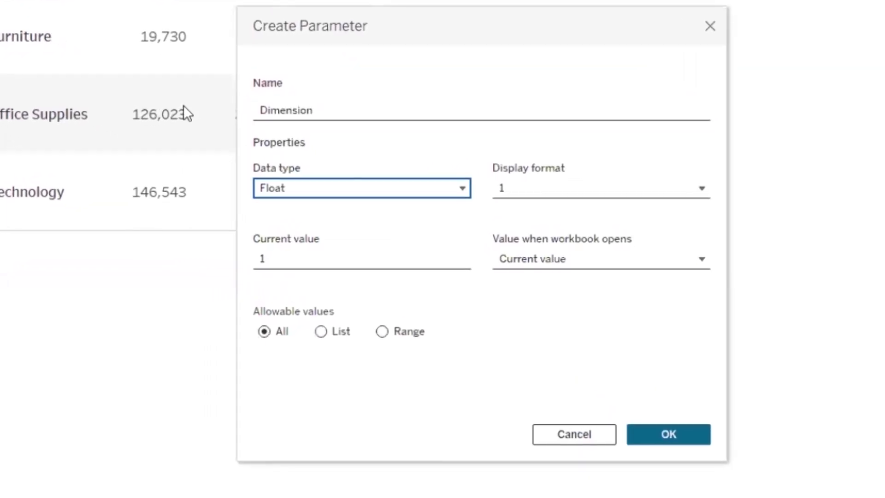
click(332, 189)
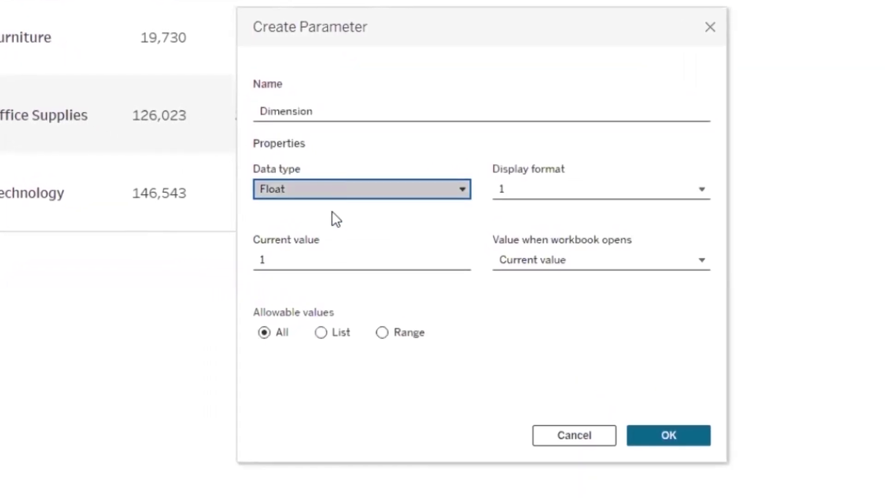
click(326, 256)
click(327, 259)
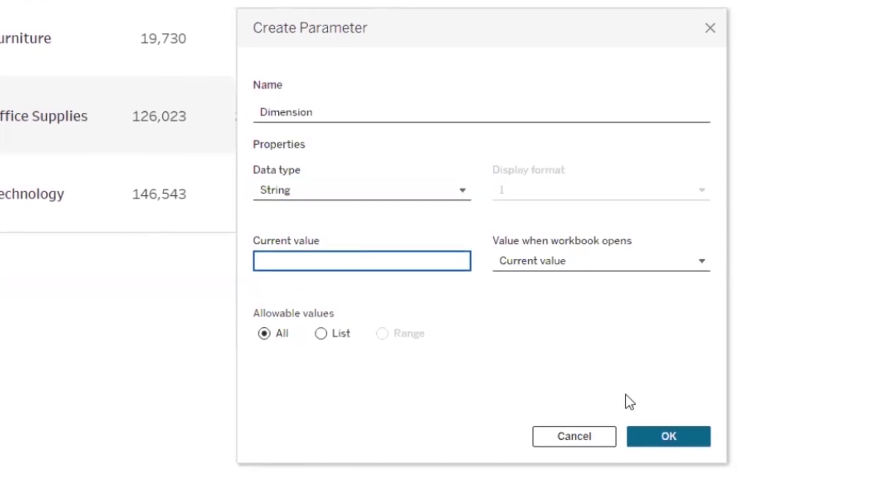
click(664, 436)
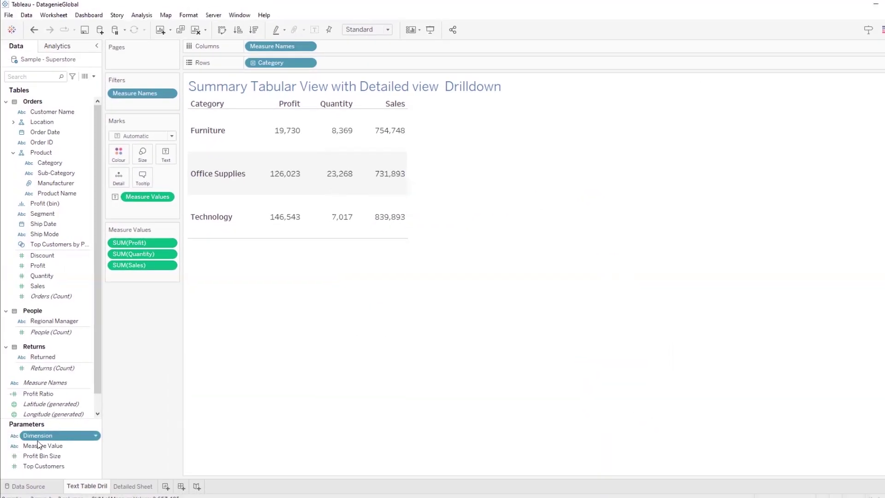
Start a new Change Parameter action from the worksheet's actions.
click(54, 15)
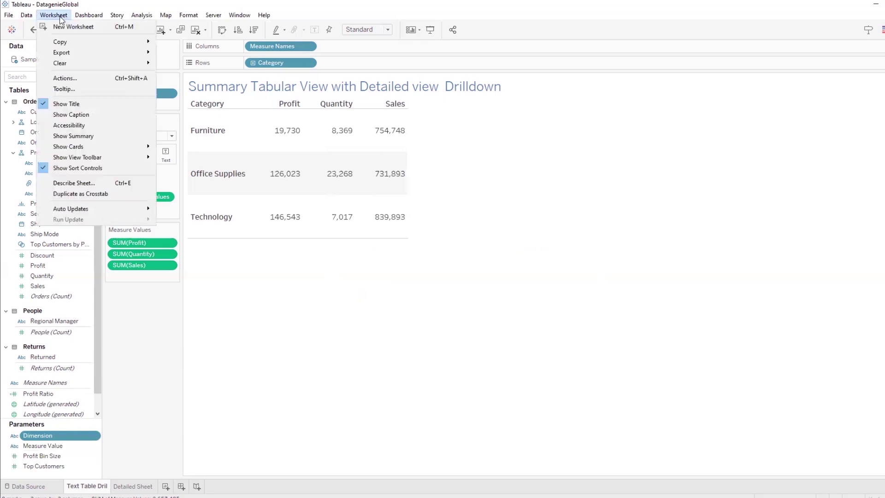
click(65, 77)
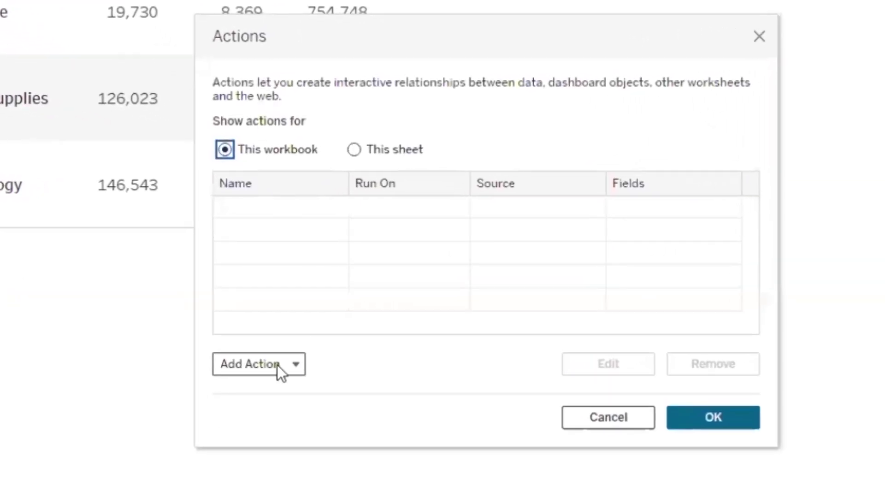
click(278, 364)
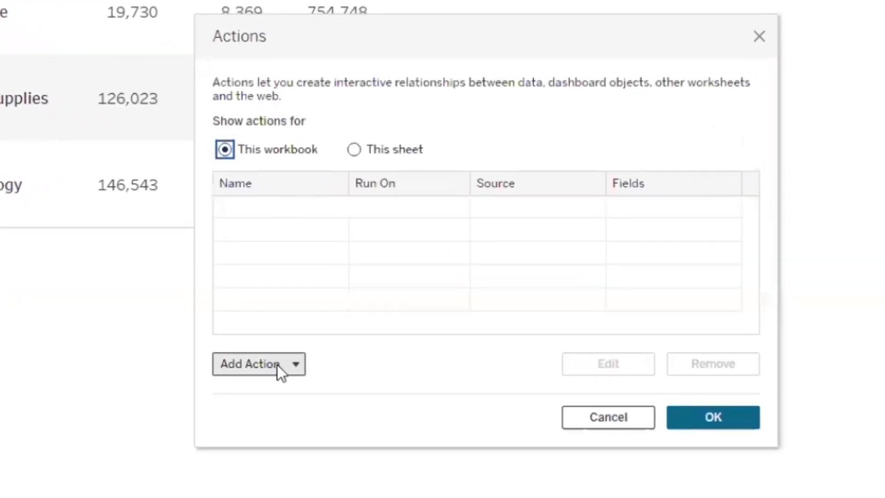
click(277, 364)
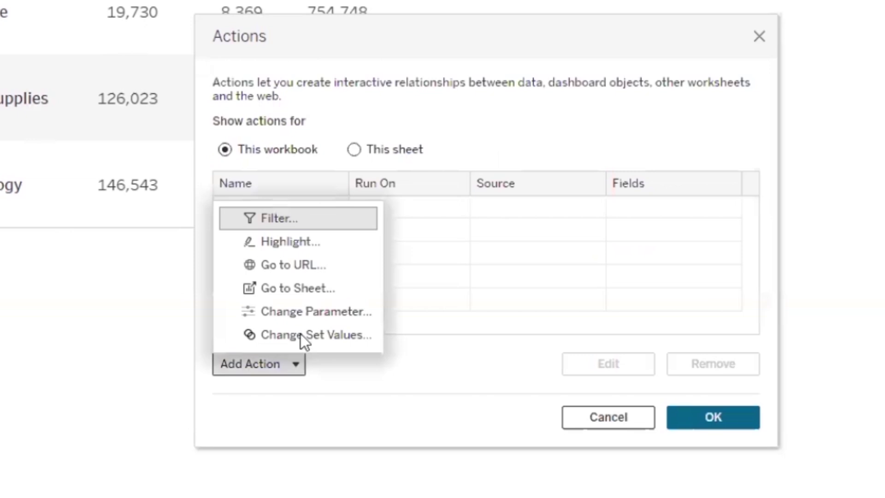
click(314, 310)
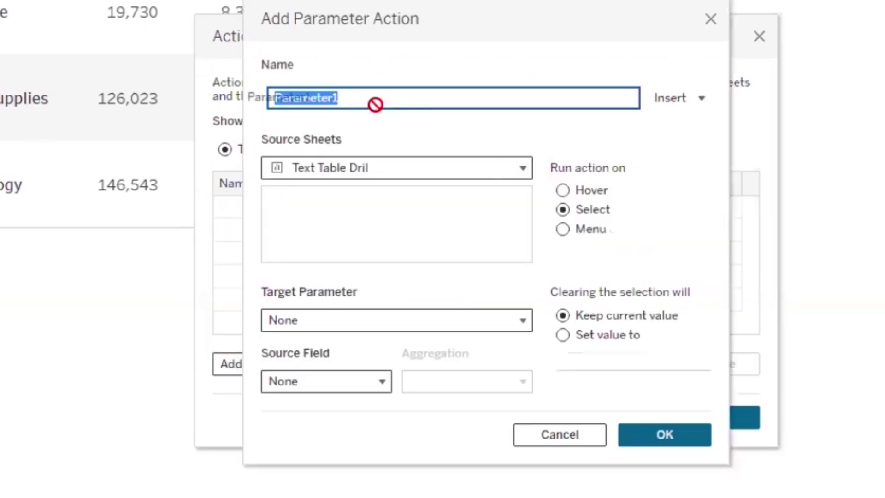
Name the parameter action Update Measure Value Prm.
click(377, 98)
key(BackSpace)
key(BackSpace)
key(BackSpace)
key(BackSpace)
key(BackSpace)
key(BackSpace)
key(BackSpace)
key(BackSpace)
key(BackSpace)
key(BackSpace)
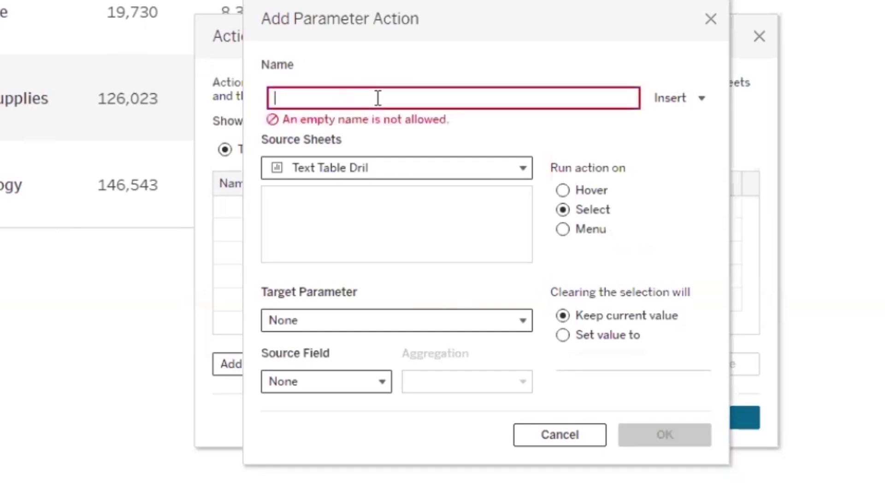
text(Update )
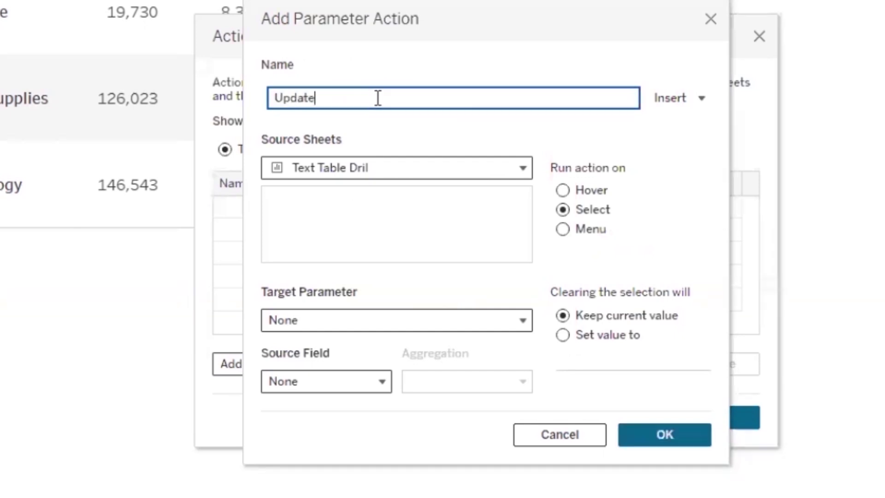
text(Measure Value Prm)
key(Tab)
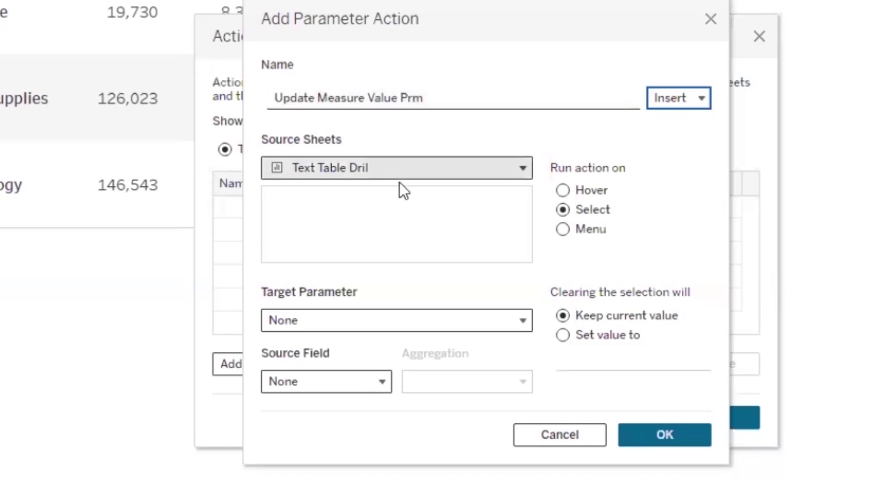
Set the action's target parameter to Measure Value and its source field to Measure Names, and save the action.
click(401, 325)
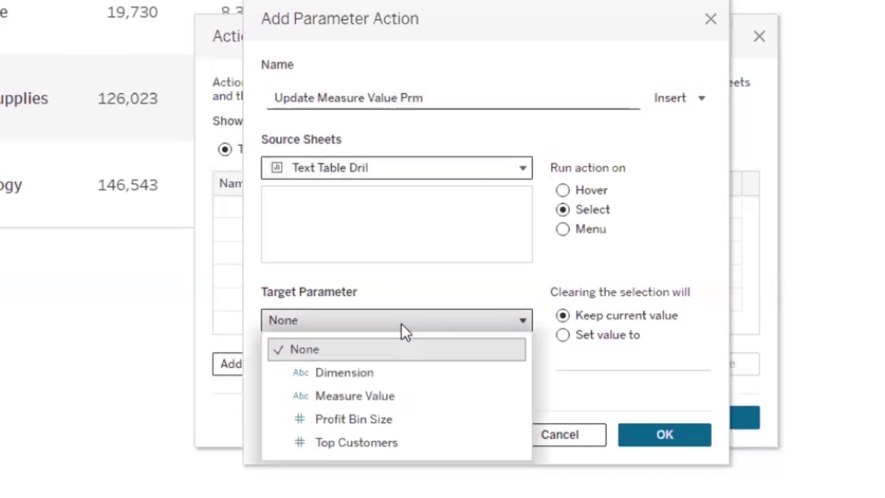
click(378, 395)
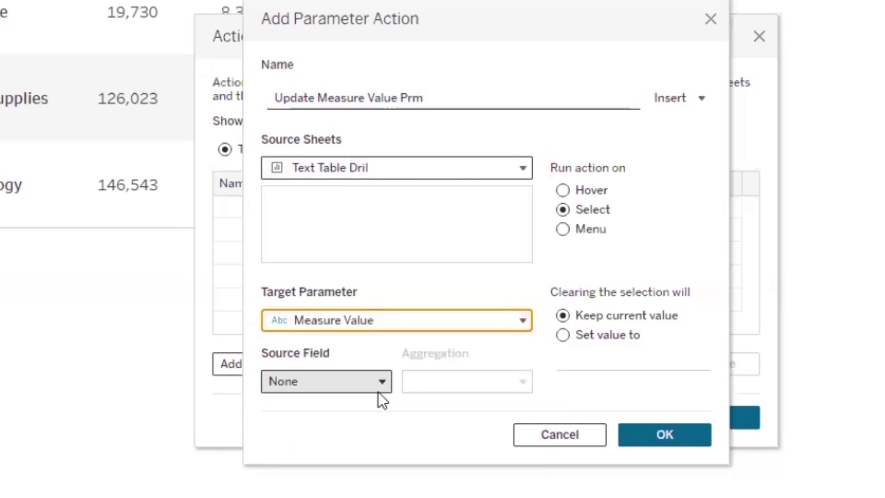
click(376, 381)
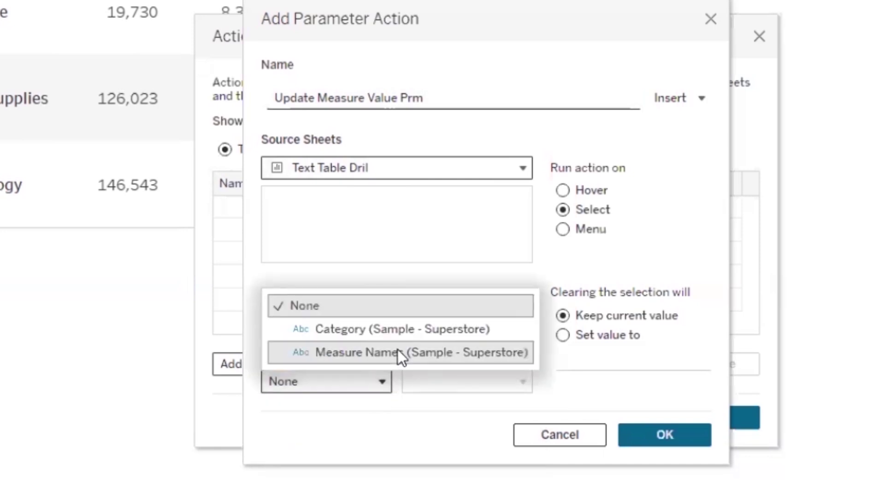
click(362, 353)
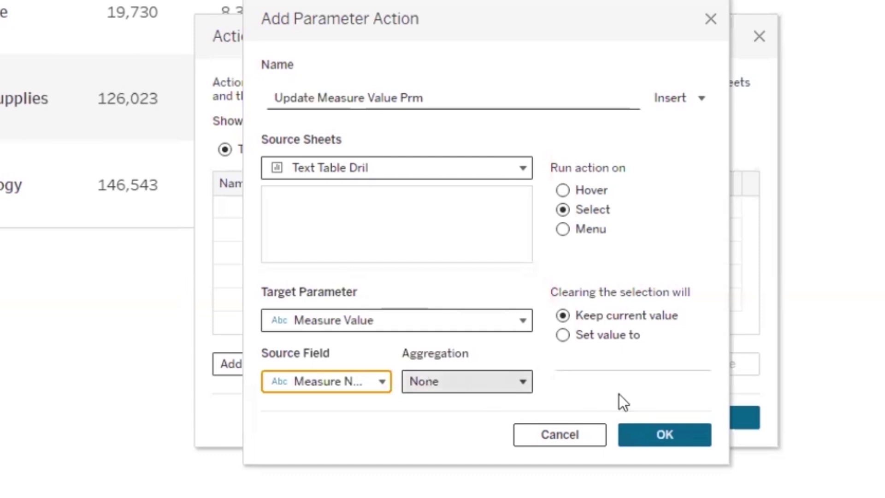
click(690, 438)
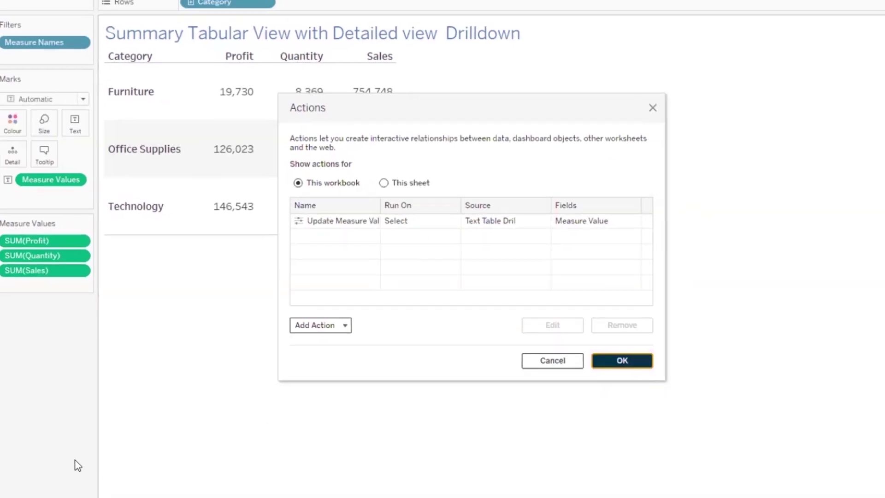
key(Return)
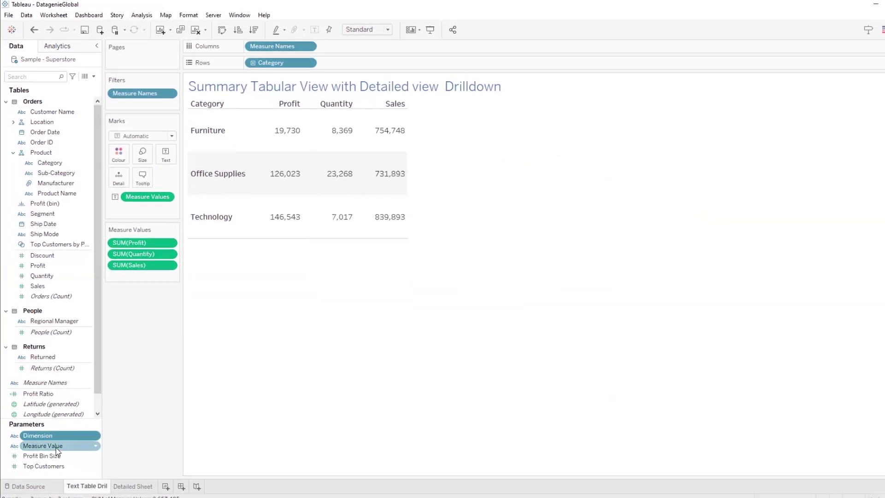
Show the controls of the Measure Value and Dimension parameters on the worksheet.
right_click(56, 448)
click(117, 267)
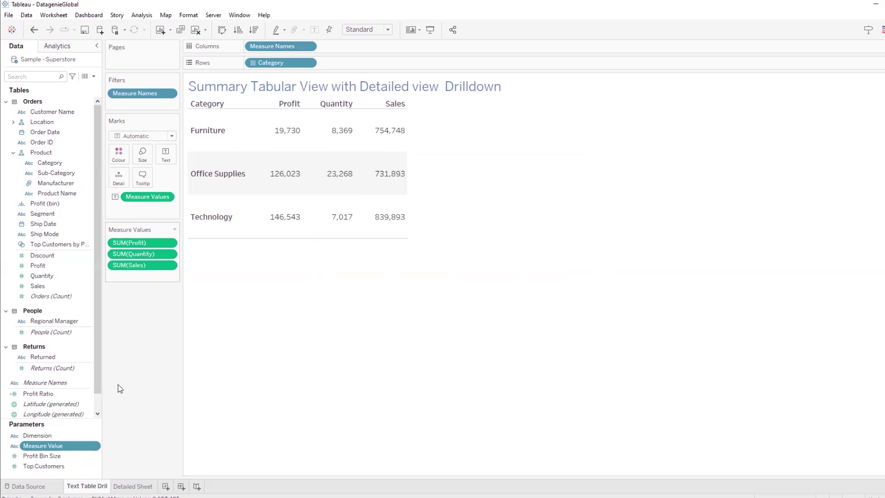
click(63, 435)
right_click(64, 436)
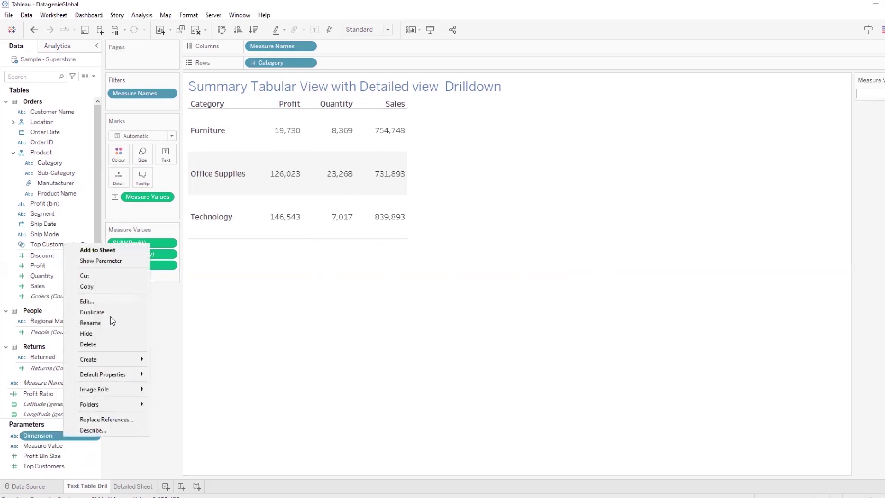
click(122, 261)
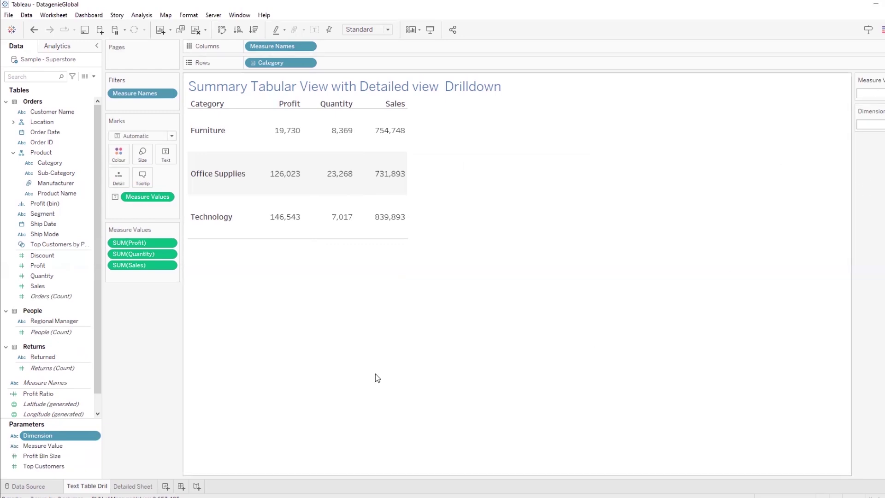
Test the parameter action by selecting the Furniture Profit cell and the Office Supplies Quantity cell, and clear the selection.
mouse_move(289, 135)
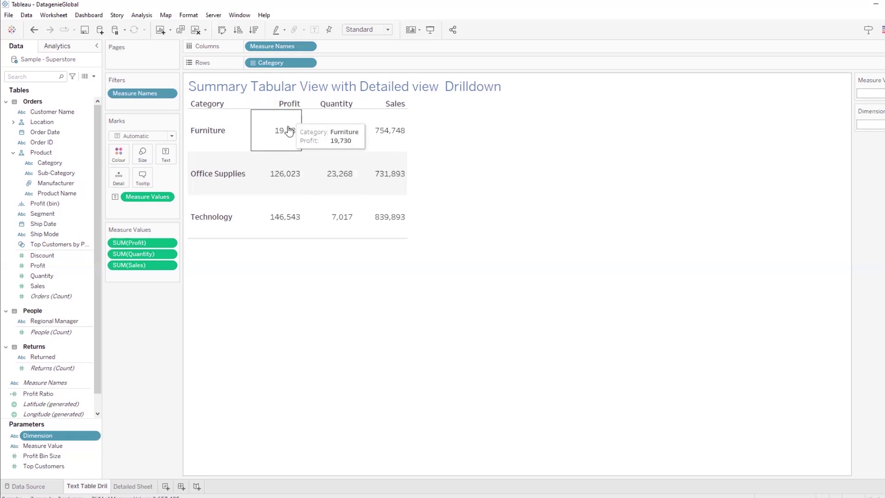
click(287, 134)
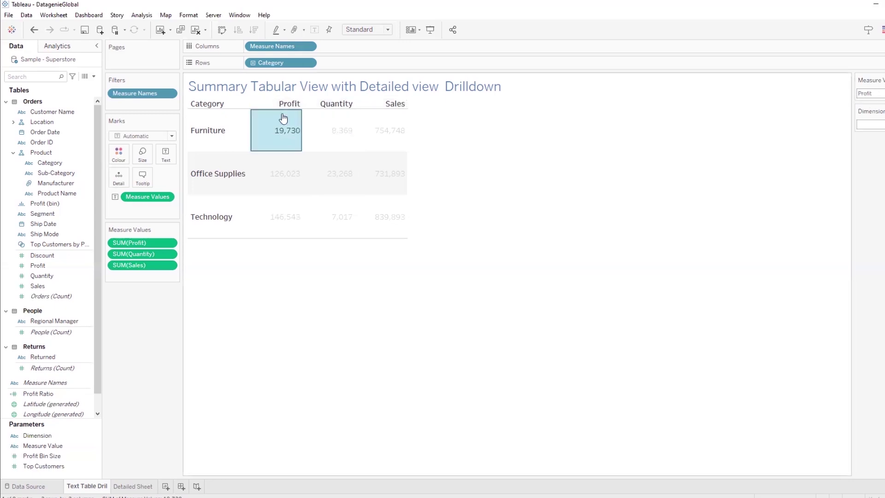
click(341, 178)
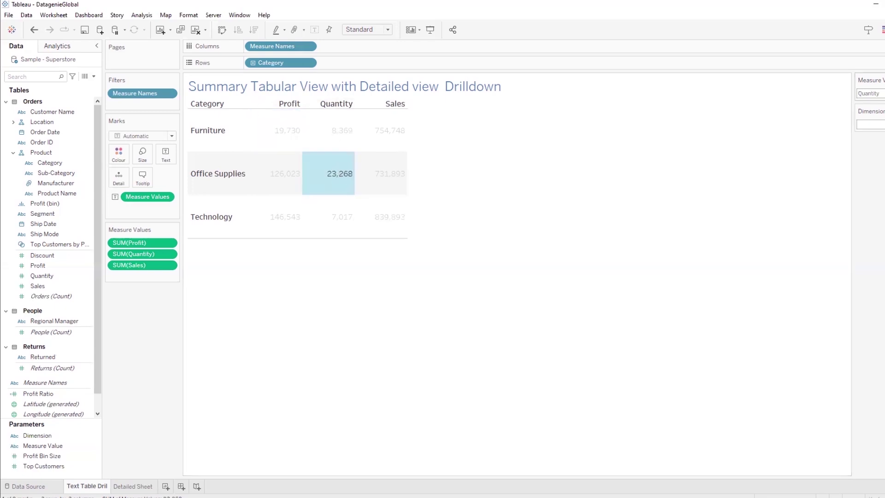
click(52, 437)
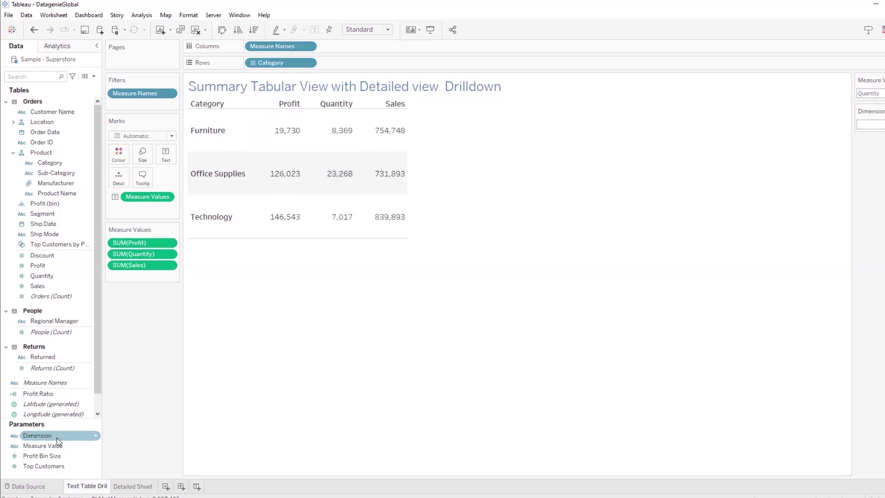
Add a second parameter action to the Text Table Dril sheet and name it update dimension.
click(230, 186)
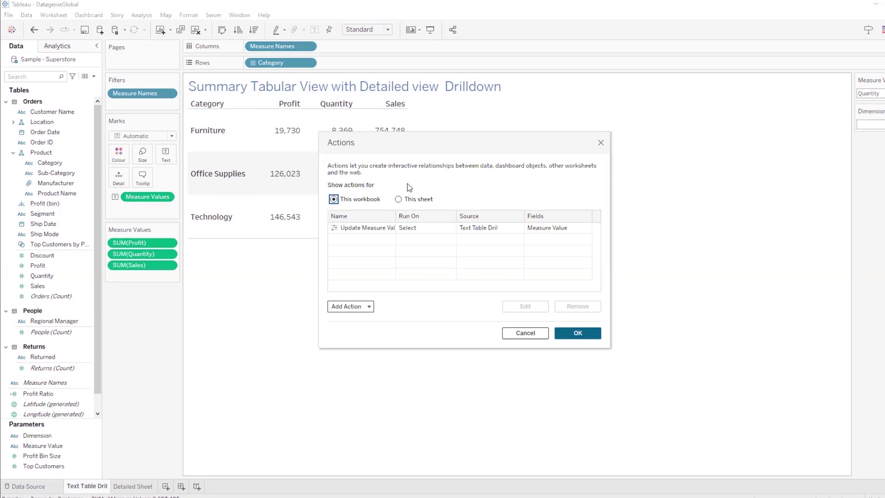
drag(447, 144, 585, 161)
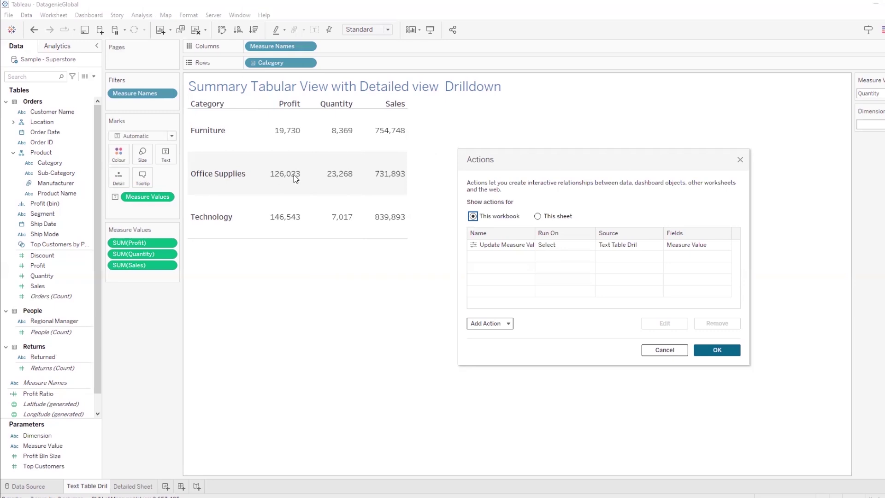
key(Tab)
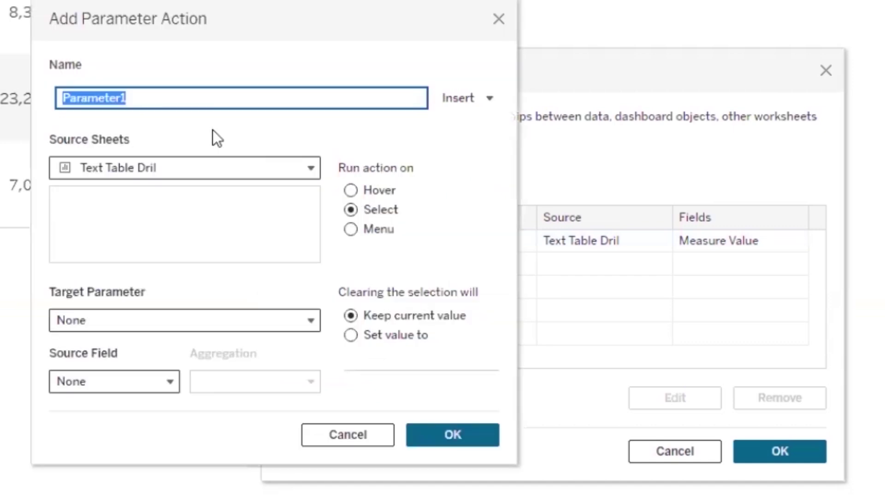
text(update dimension)
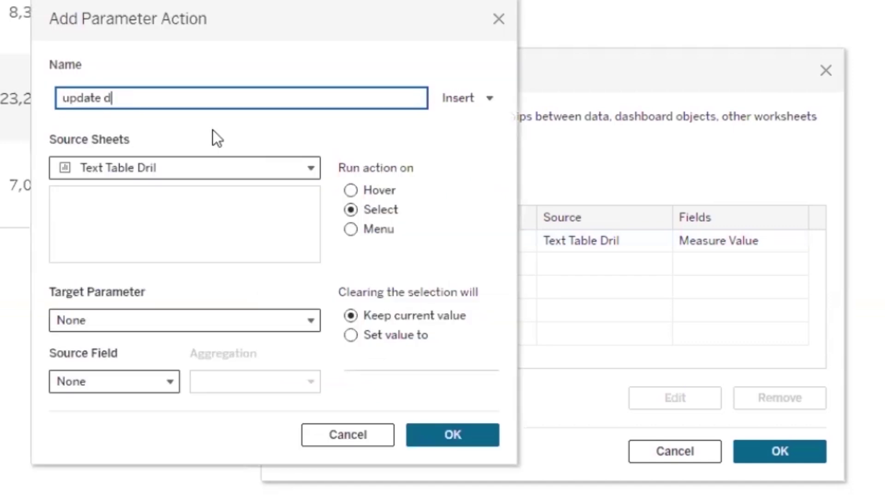
Set the update dimension action's target parameter to Dimension and its source field to Category, and save the action.
click(174, 323)
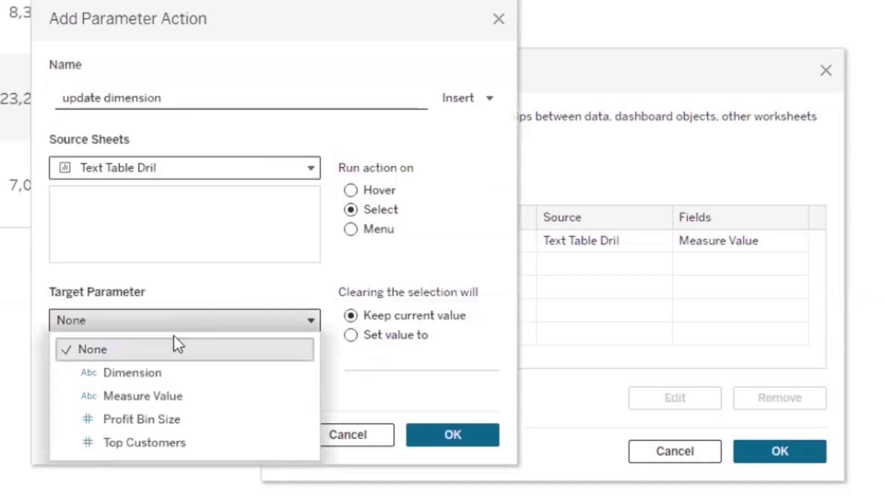
click(156, 377)
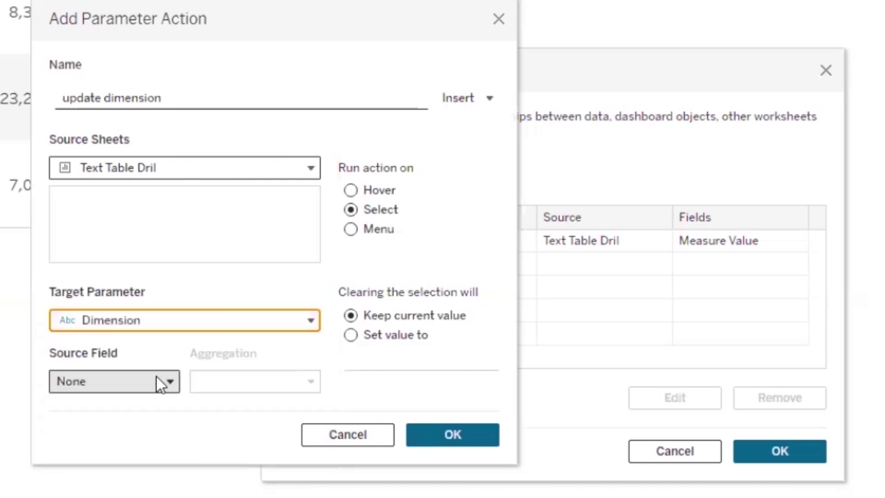
click(154, 374)
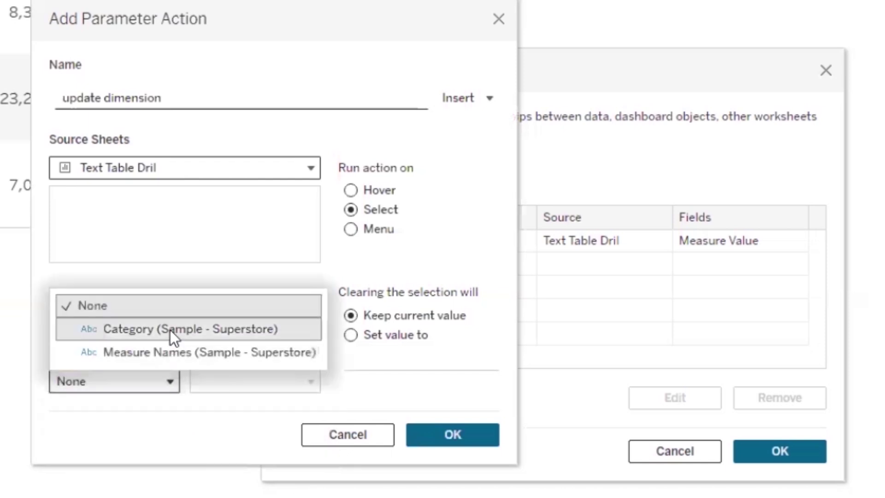
click(170, 330)
click(447, 432)
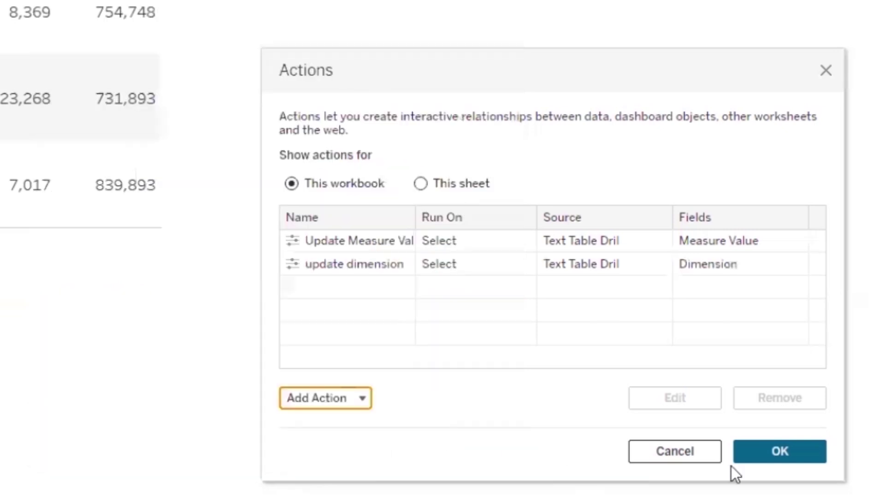
click(780, 452)
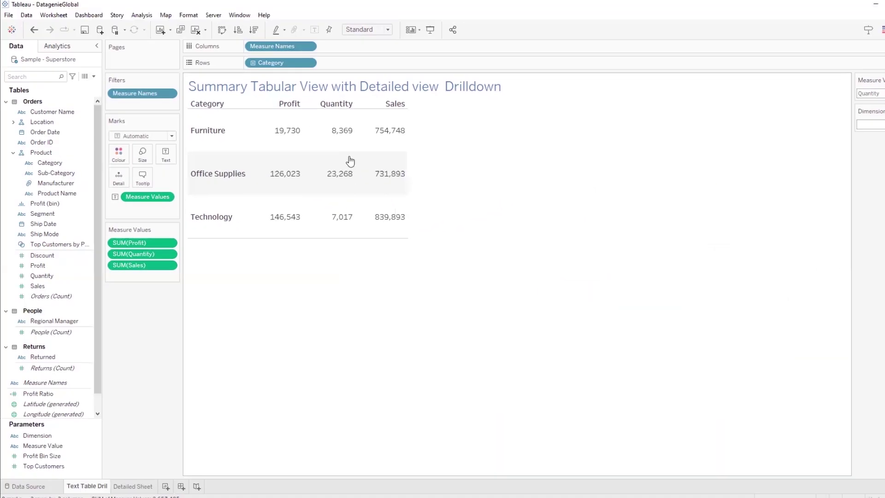
Test the update dimension action by selecting the Office Supplies Quantity cell in the summary table.
mouse_move(345, 180)
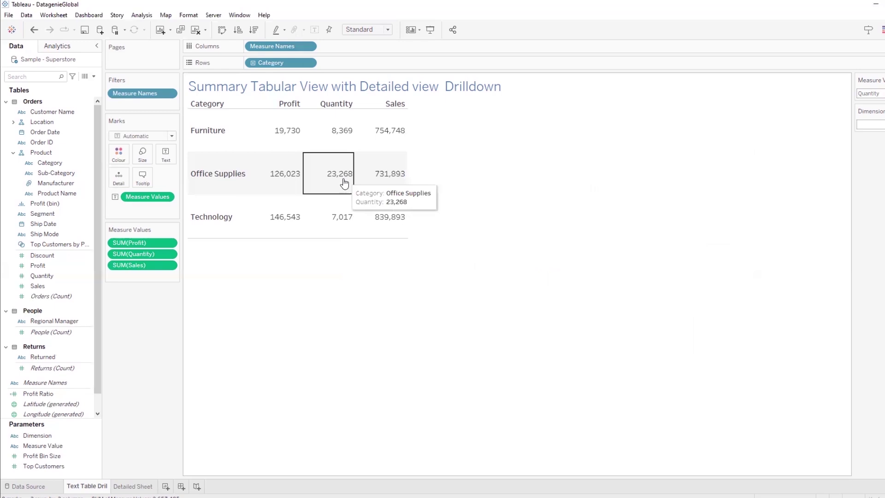
click(344, 184)
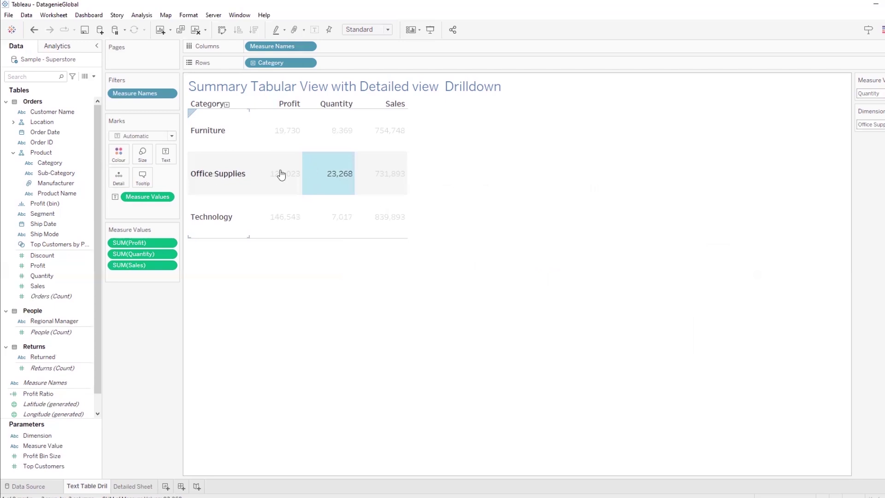
mouse_move(334, 171)
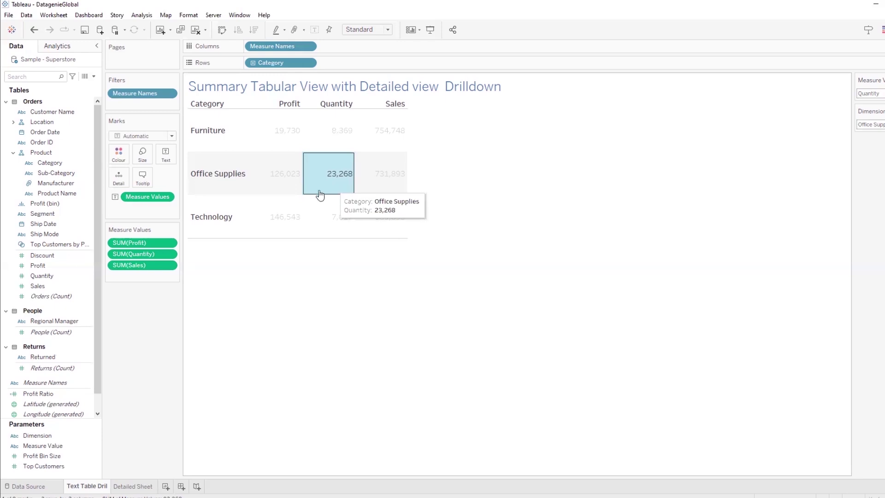
On the Detailed Sheet, create a calculated field named Measure Value.
click(134, 487)
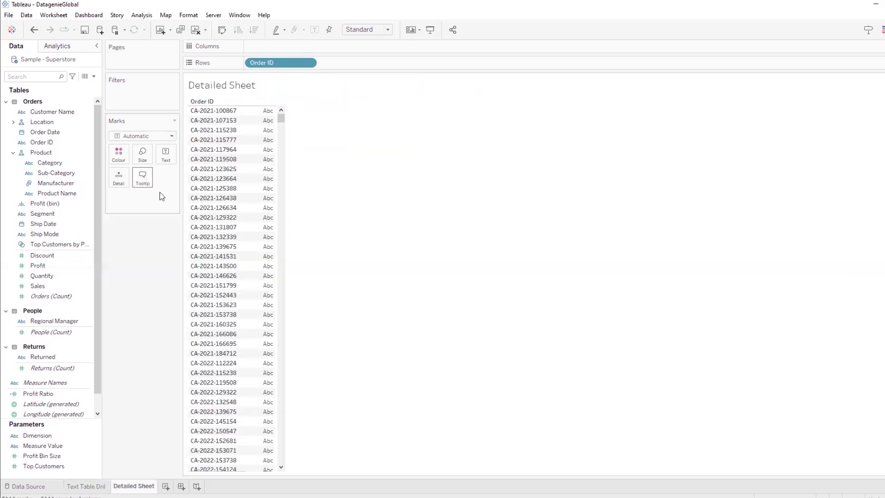
click(86, 487)
click(87, 76)
click(85, 86)
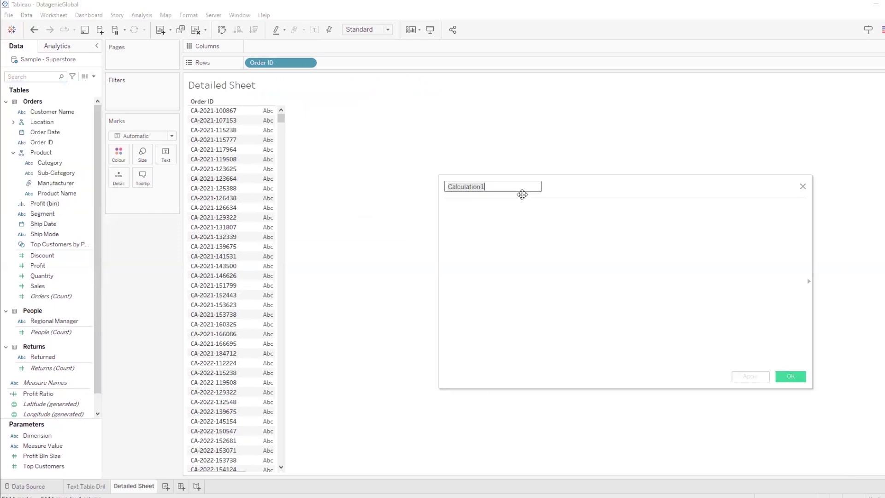
text(Measure )
text(Value)
Begin the field's formula with a CASE statement on the [Measure Value] parameter.
key(Tab)
text(c)
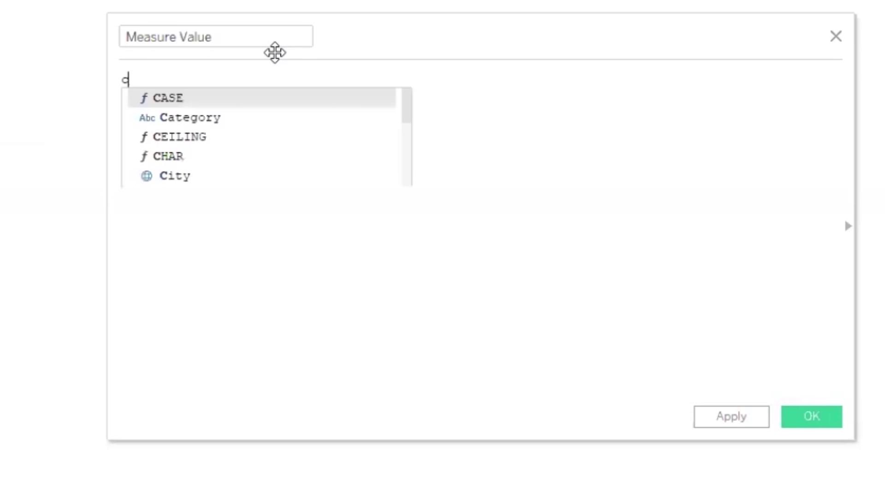
text(ase)
key(BackSpace)
key(Return)
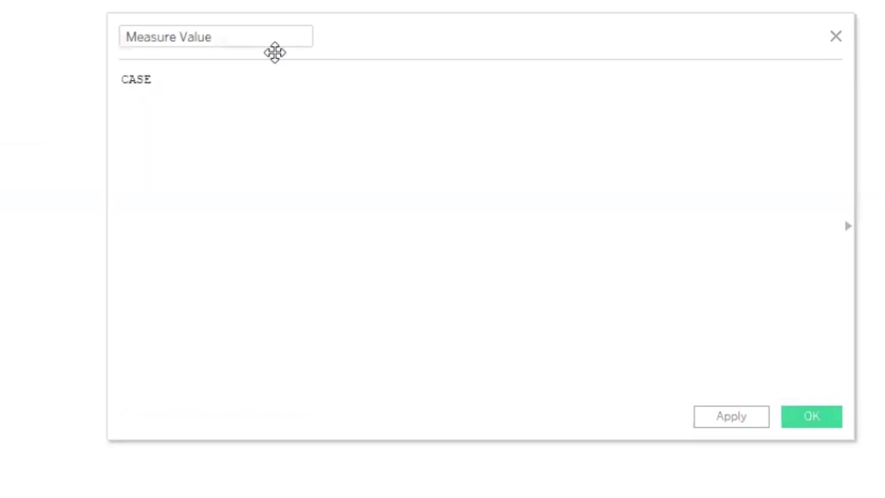
text([Measure Value])
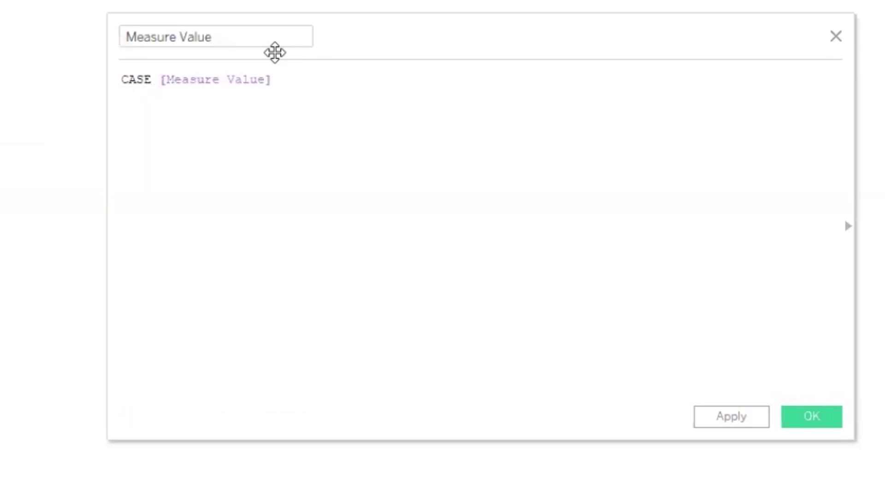
Add the branch WHEN 'Profit' THEN [Profit] to the CASE formula.
text(whe)
key(Return)
text(')
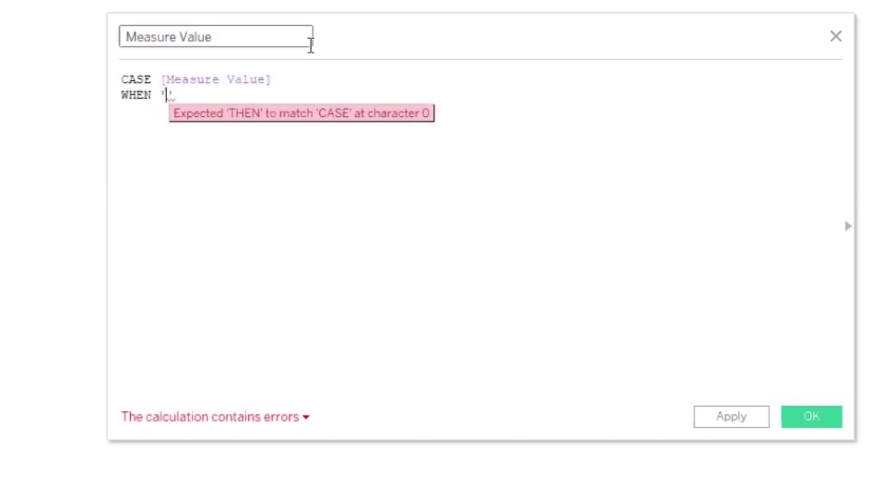
text(Profit' THEN)
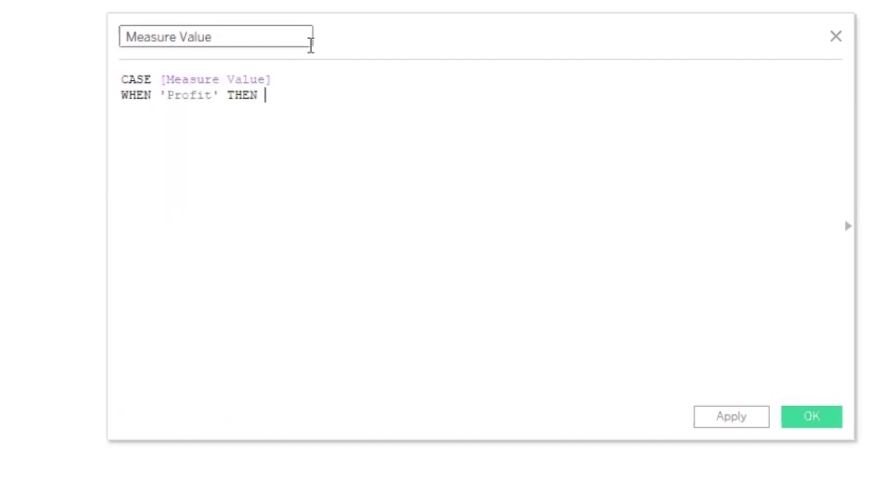
text( pro)
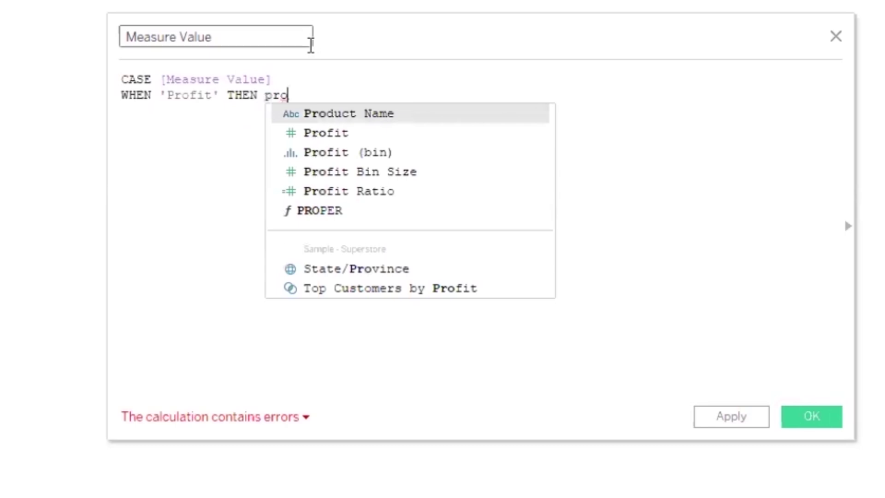
key(Down)
key(Return)
key(Return)
Add the branch WHEN 'Sales' THEN [Sales] to the CASE formula.
text(when)
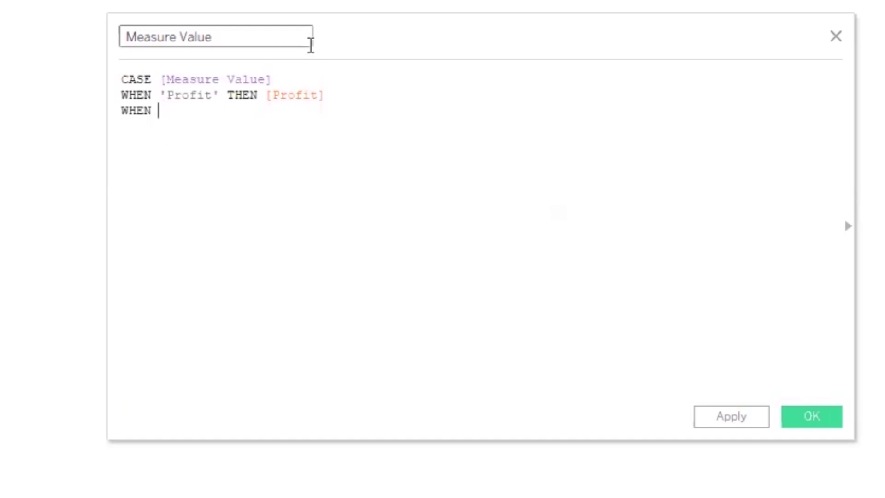
text(  ')
text(Sales)
text( then)
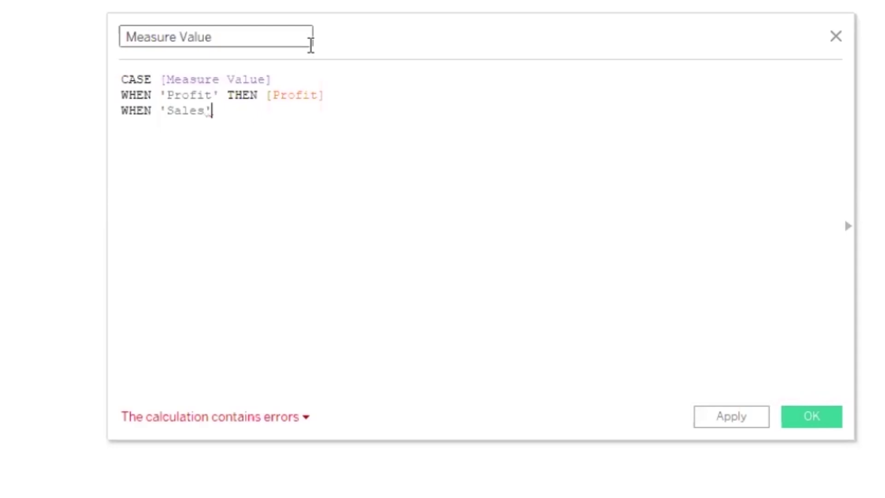
text( Sale)
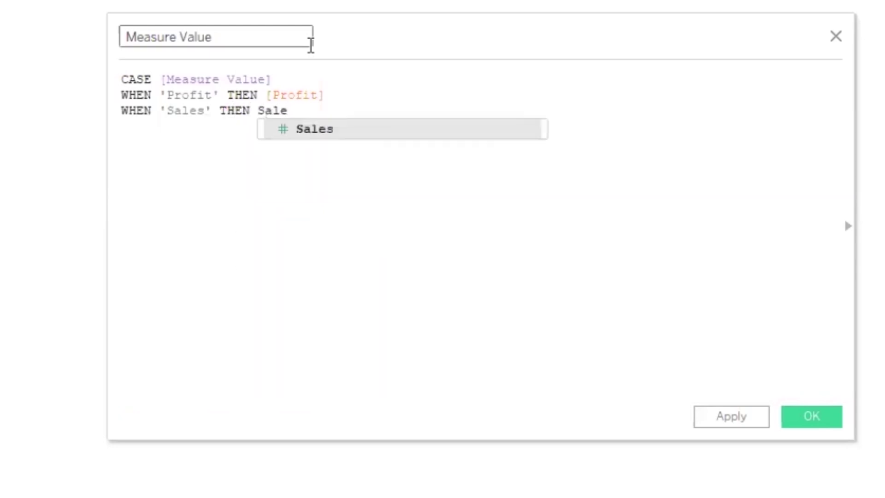
key(Return)
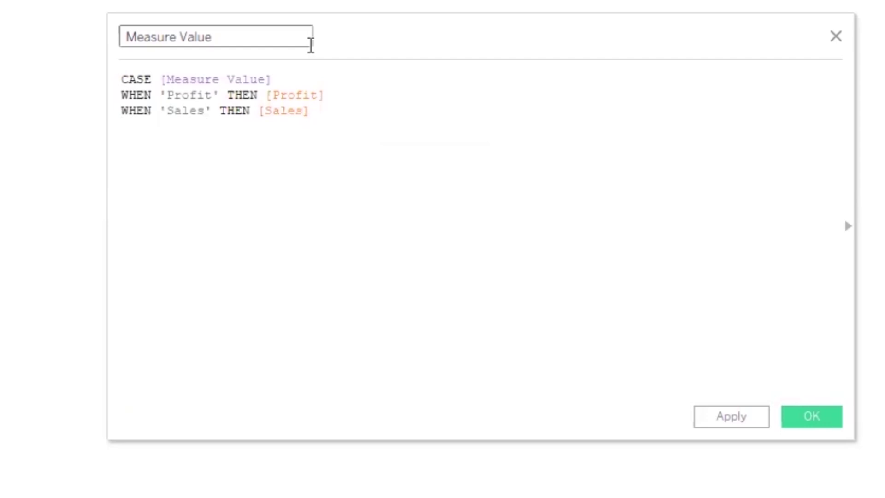
Add the branch WHEN 'Quantity' THEN [Quantity] to the CASE formula.
key(Return)
text(whe)
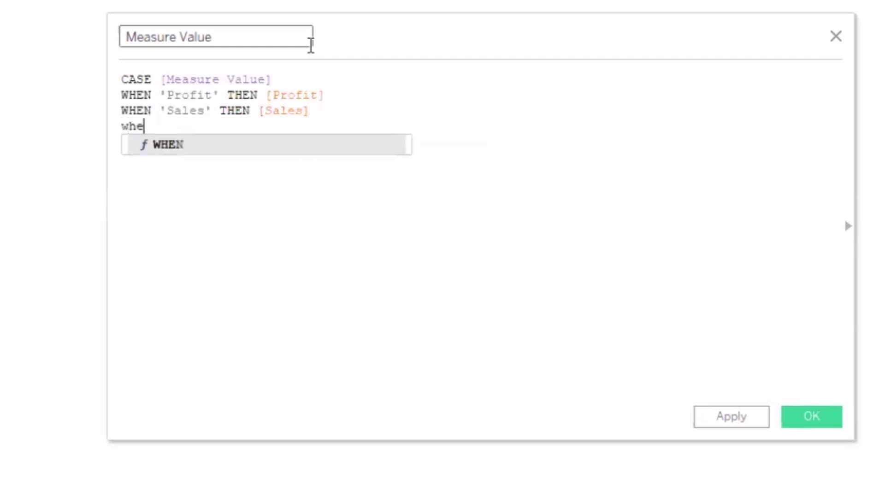
key(Return)
text(''')
key(Left)
key(Return)
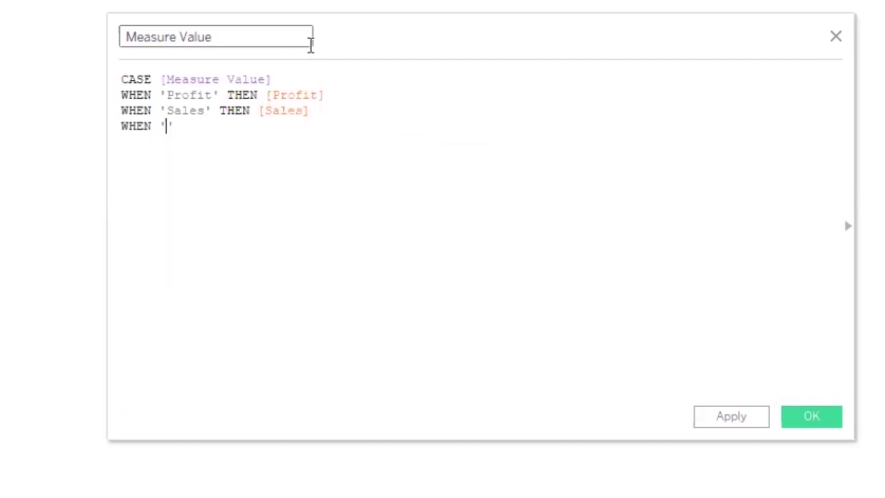
text(Quantity)
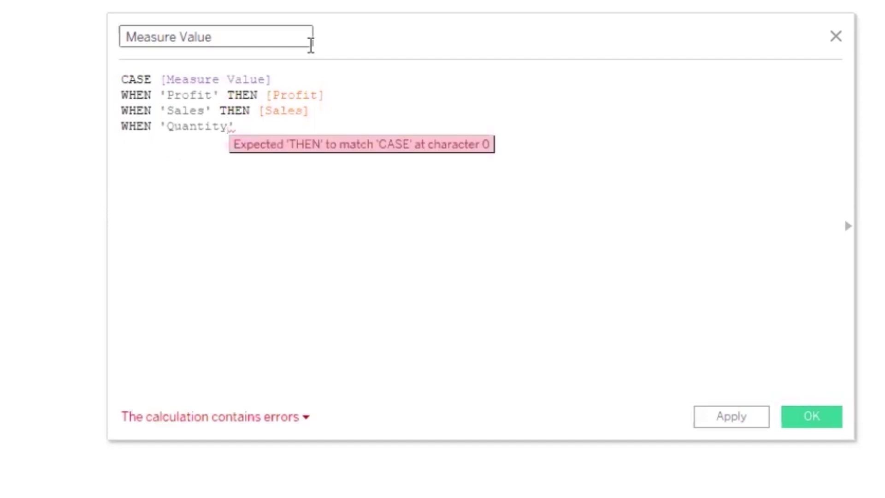
text( THEN)
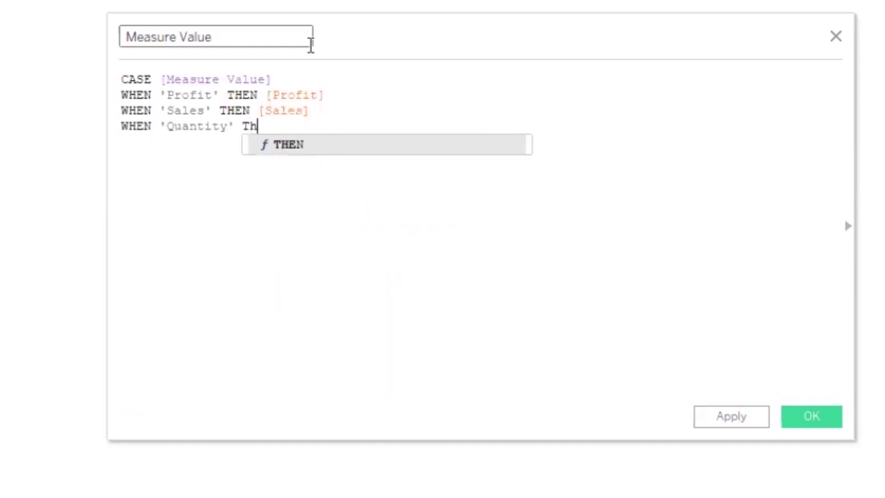
text( quant)
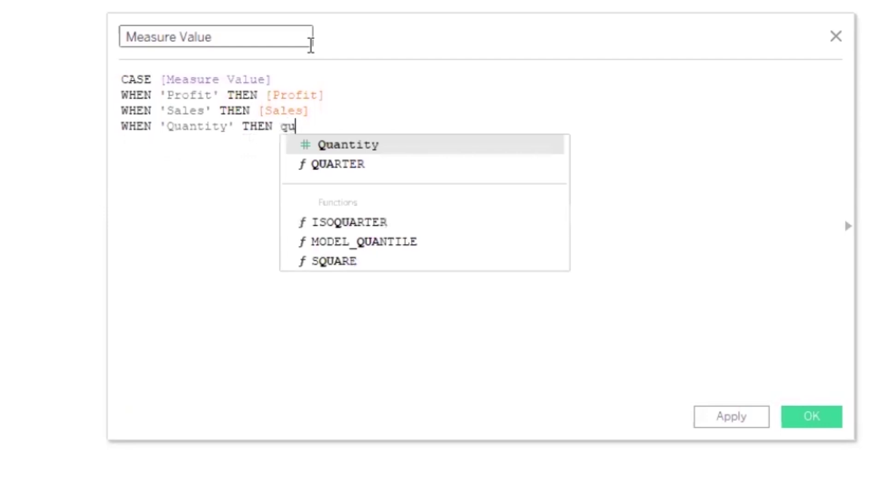
key(Return)
Close the CASE formula with END after the Quantity branch.
text(w)
key(Escape)
key(BackSpace)
text(end)
key(Return)
Enlarge the formula text in the calculation editor and apply the calculation.
drag(142, 137, 119, 79)
scroll(223, 167, up, 3)
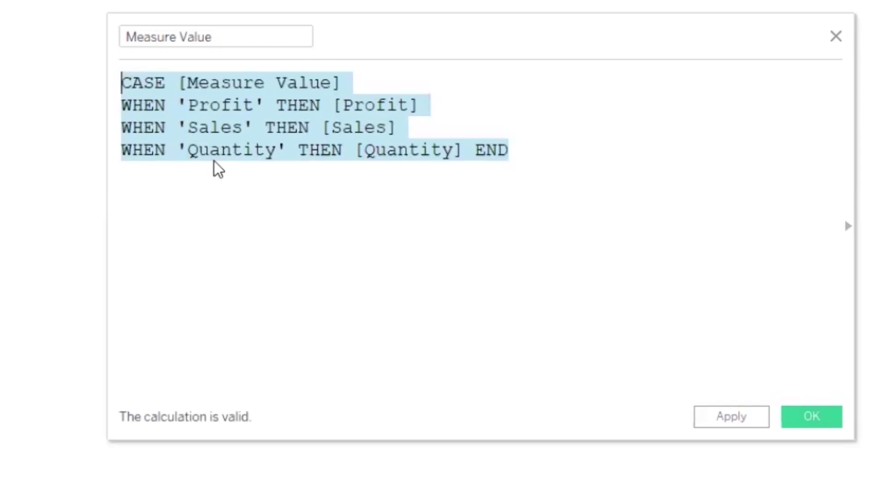
scroll(218, 169, up, 2)
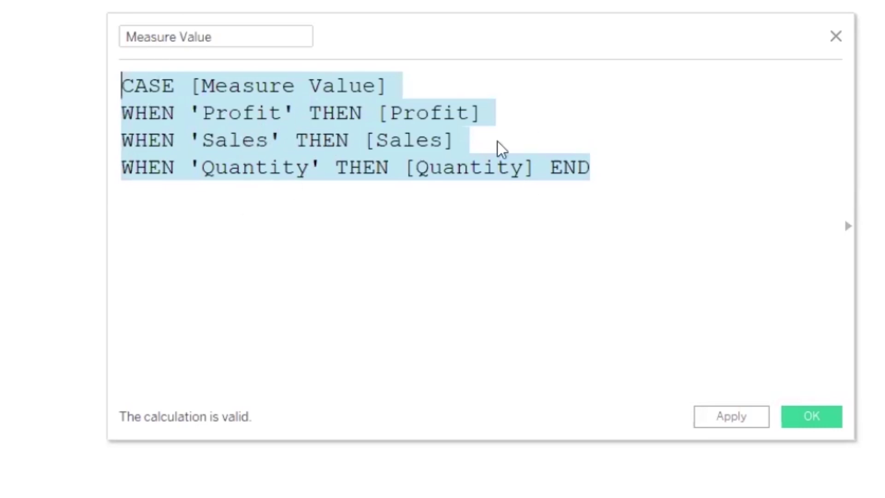
click(749, 419)
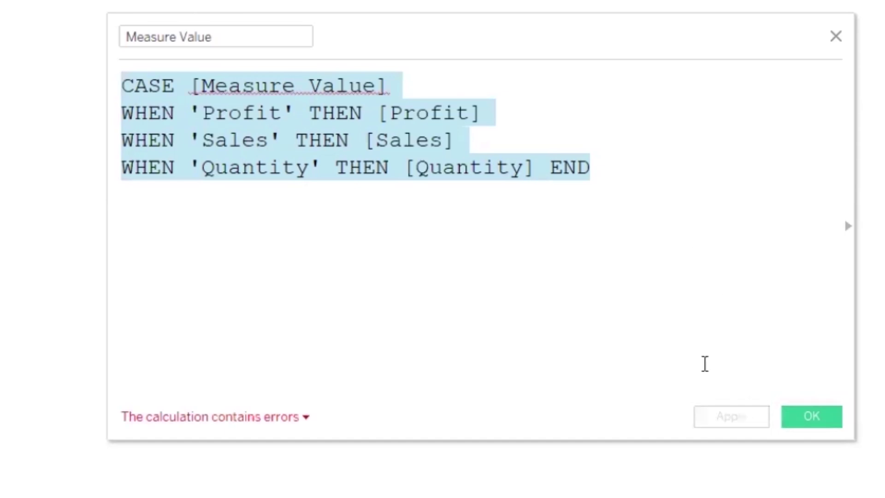
Rename the calculated field as Measure Value Dyn.
click(500, 322)
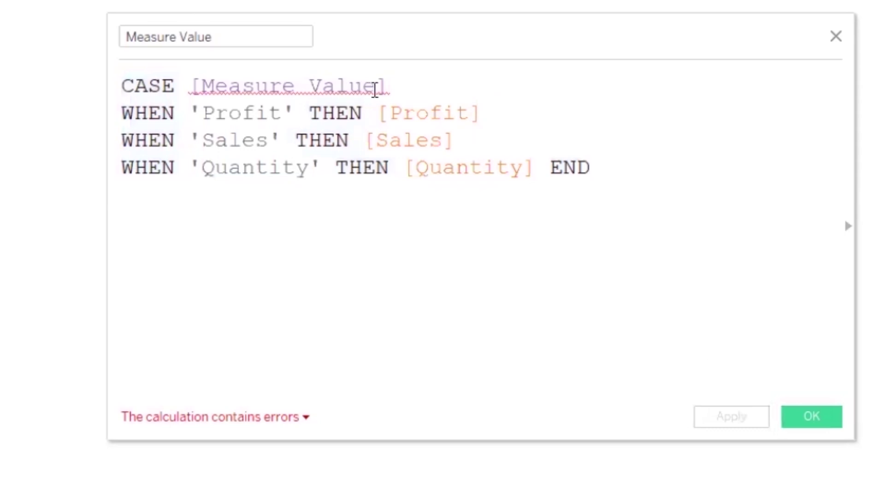
click(254, 27)
text(Dyn)
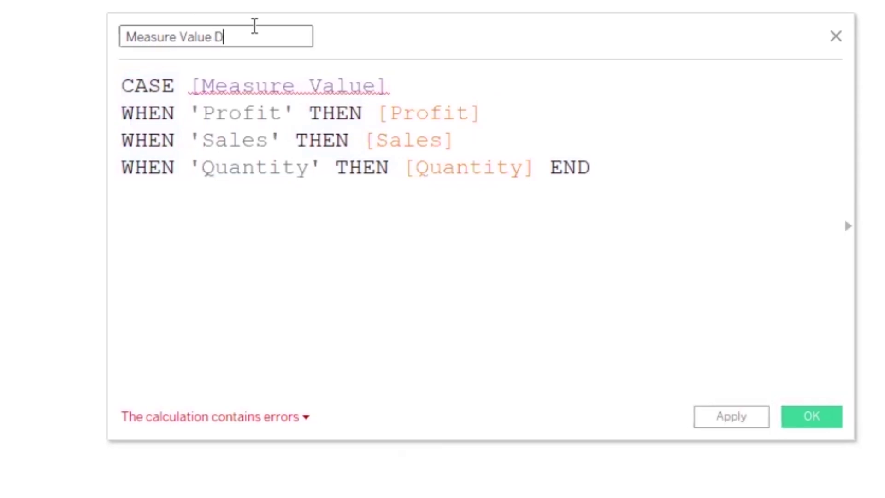
Re-enter the Measure Value parameter reference in the CASE line, then apply and save the calculation.
click(390, 86)
key(BackSpace)
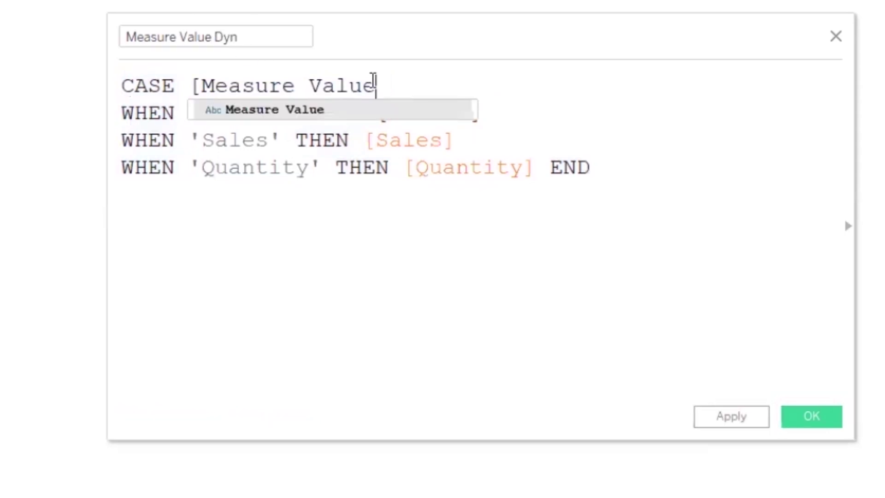
click(392, 112)
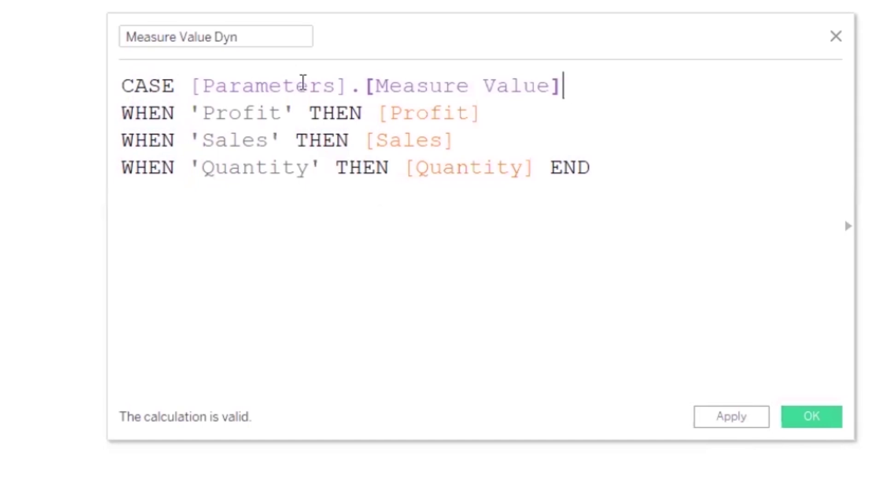
click(758, 423)
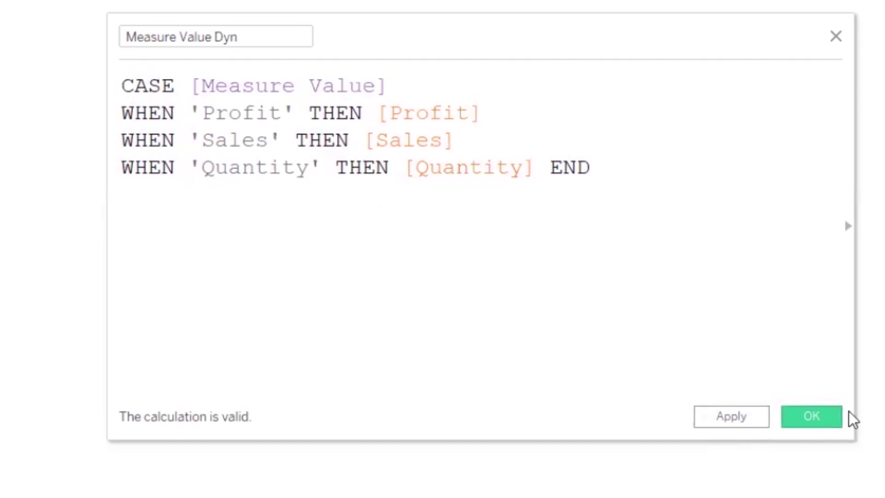
click(804, 417)
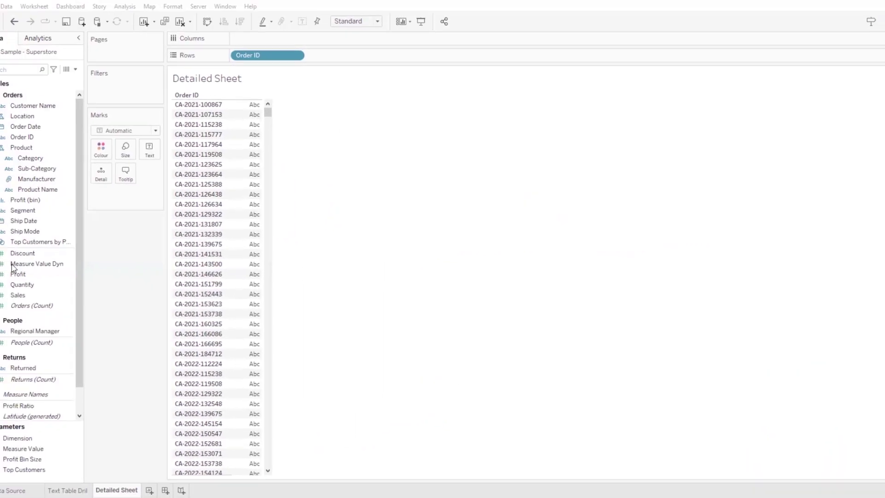
Show Measure Value Dyn as text for each Order ID and add a grand total at the top of the table.
drag(14, 266, 163, 166)
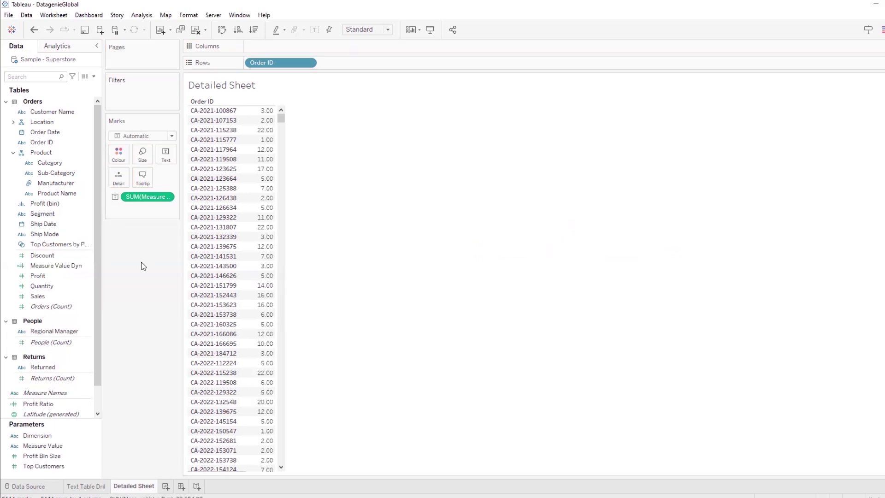
click(141, 14)
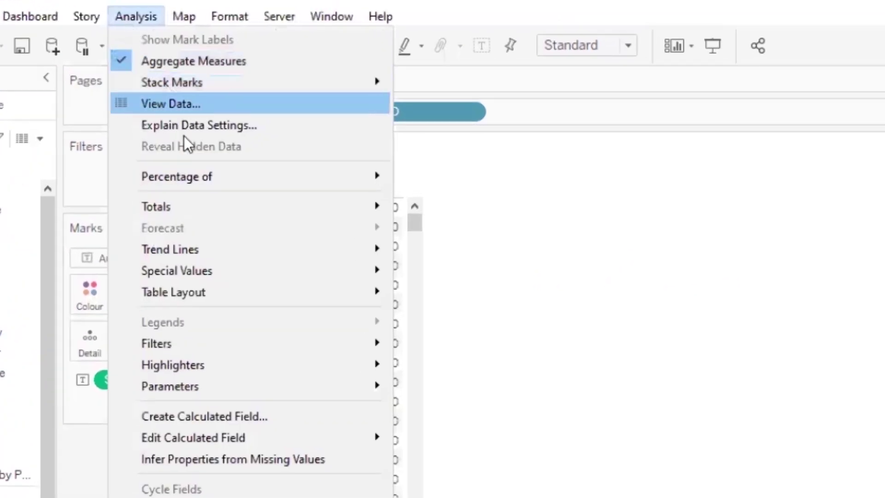
mouse_move(206, 209)
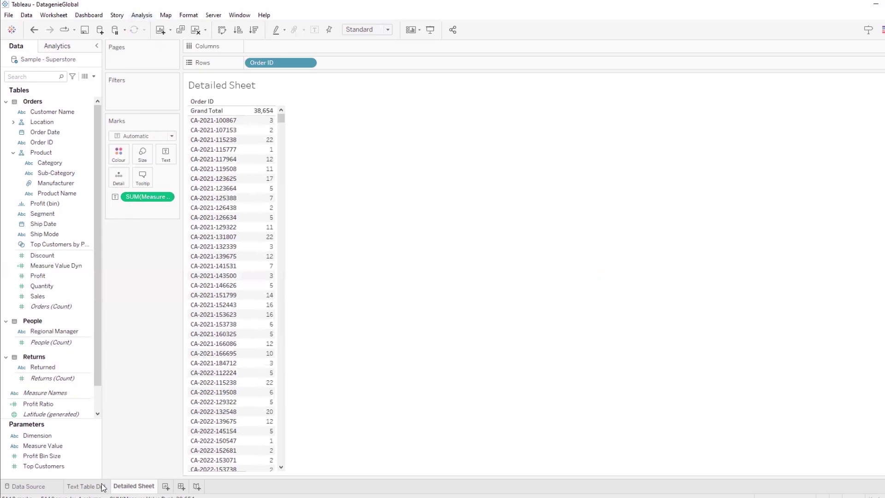
Revisit the summary table, then create a calculated field named Dimension filter from the Detailed Sheet.
click(87, 486)
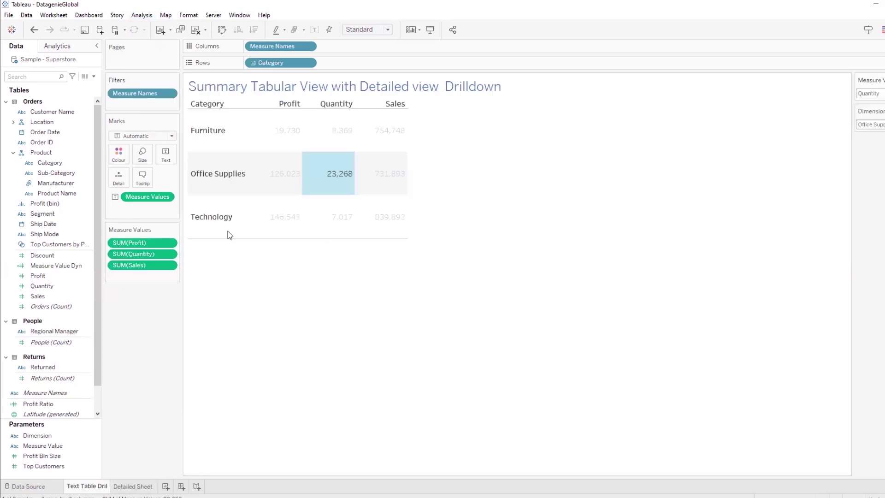
click(91, 490)
click(94, 77)
click(76, 87)
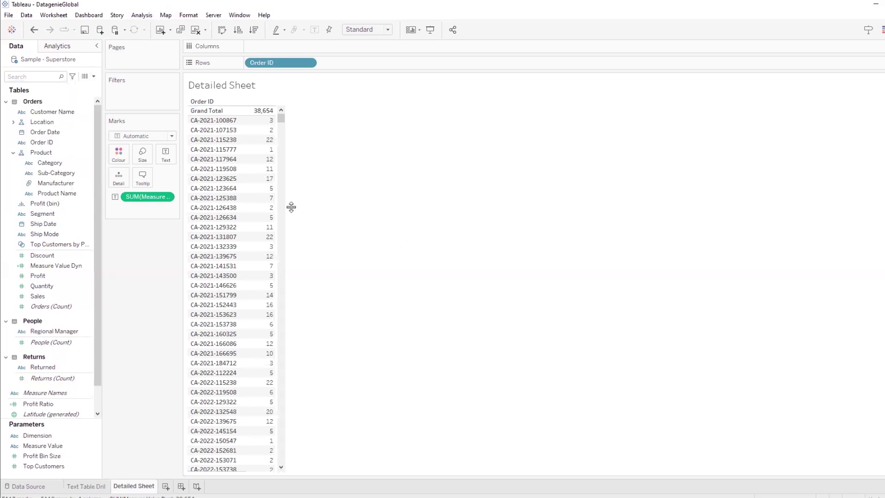
text(Dimension filter)
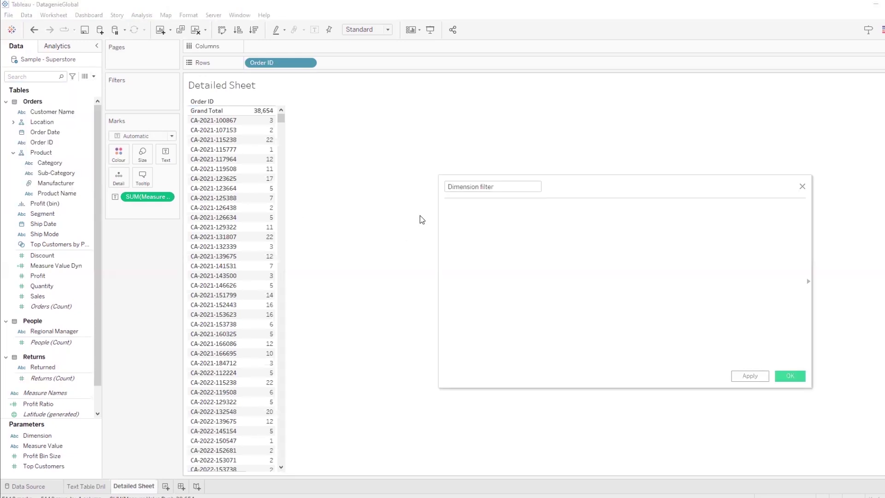
Define the Dimension filter formula as [Dimension]=[Category] and apply it.
text(di)
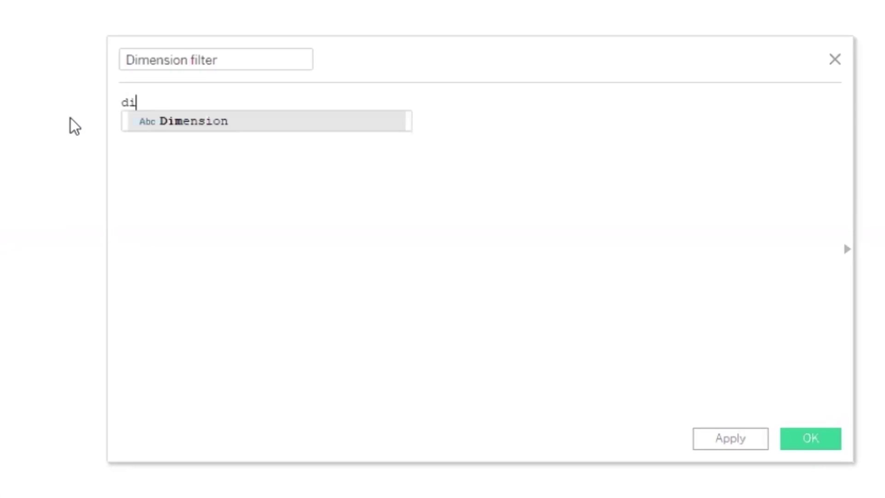
key(Return)
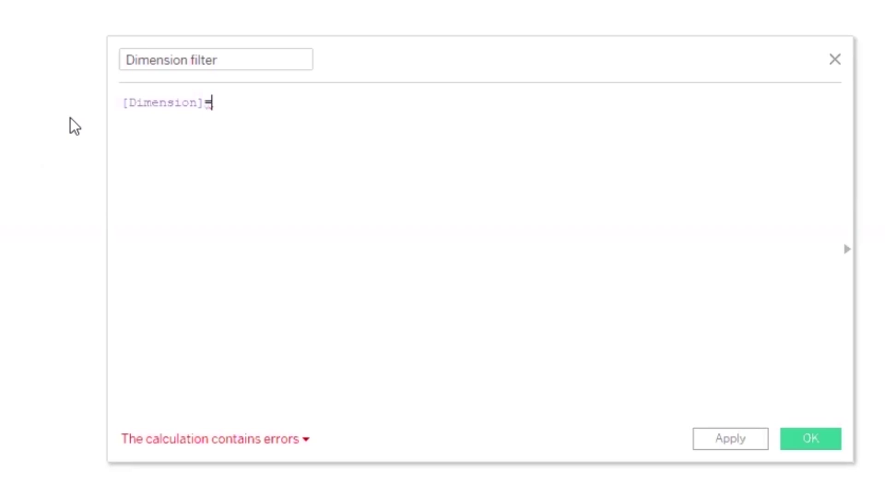
text(')
key(BackSpace)
text(cat)
key(Return)
click(733, 443)
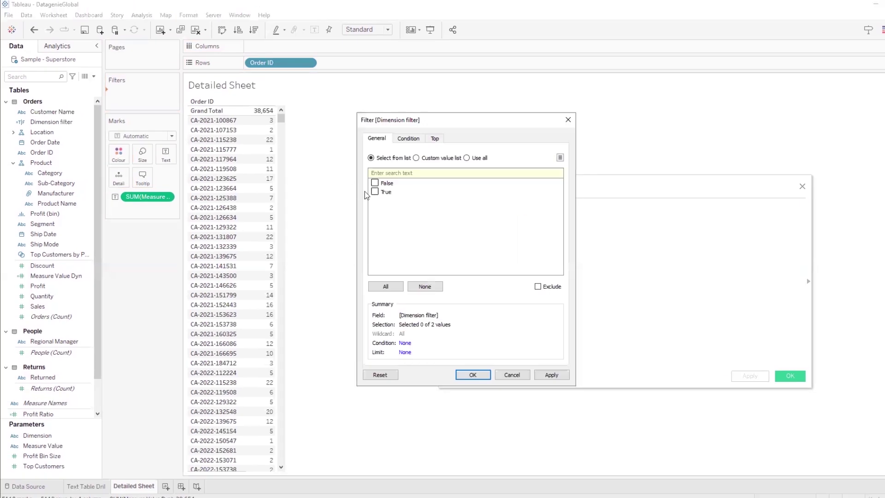
Filter the Detailed Sheet to the True value of Dimension filter and close the calculation editor.
click(552, 376)
click(473, 375)
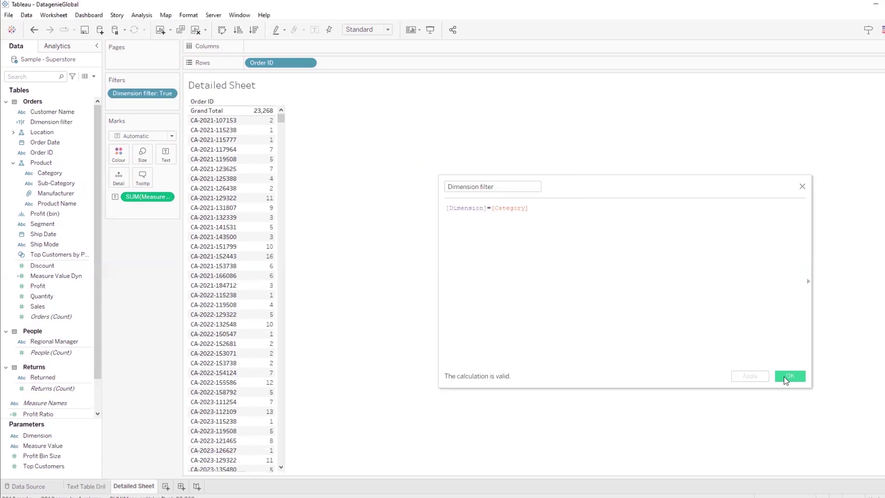
click(786, 380)
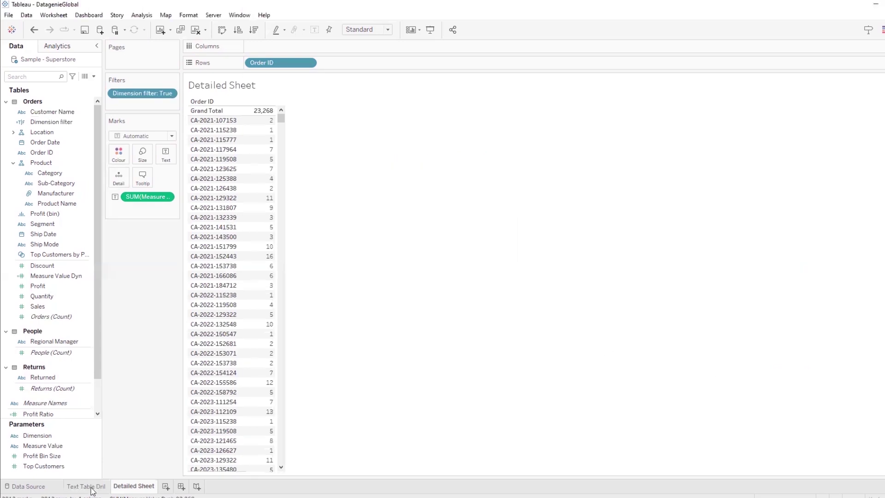
Select Technology's Profit value in the summary table and check the Detailed Sheet against it.
click(92, 488)
click(310, 188)
click(280, 223)
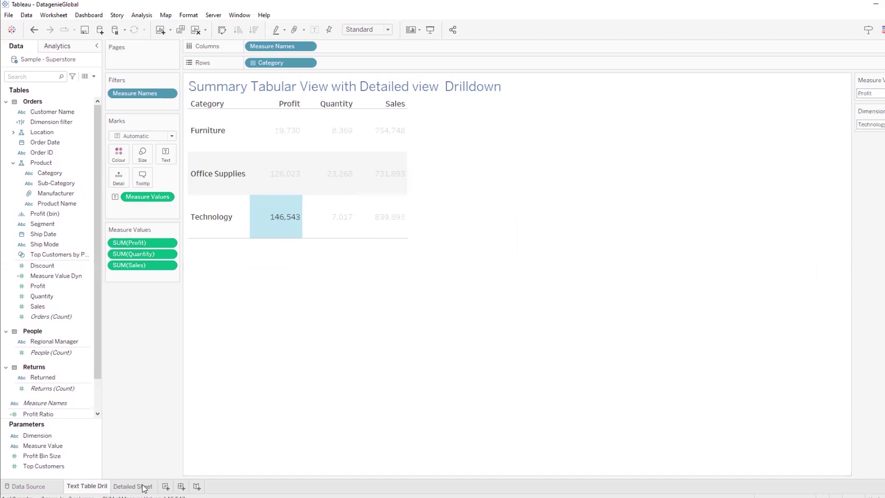
click(144, 488)
mouse_move(265, 119)
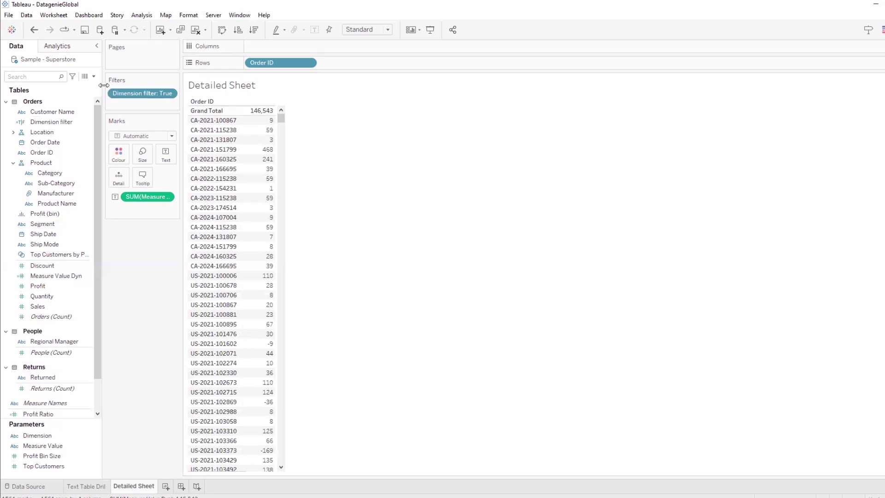
Duplicate the Measure Value Dyn field and open the copy for editing.
click(46, 234)
click(65, 276)
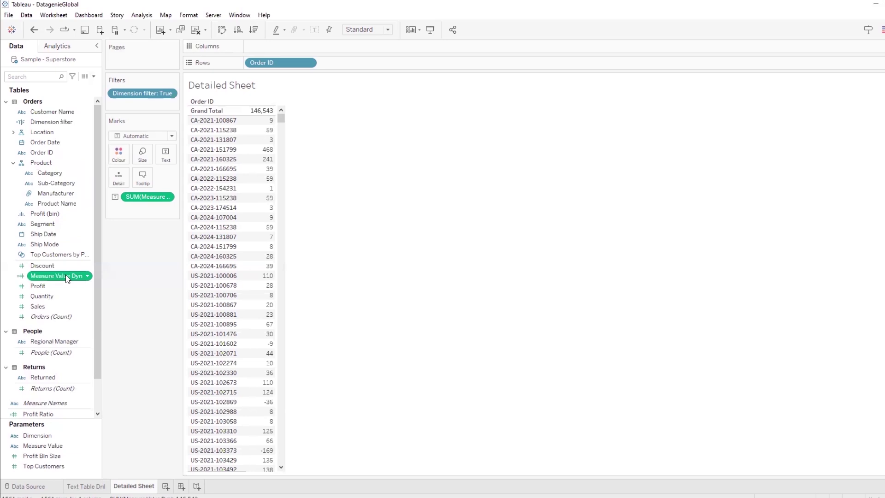
right_click(67, 277)
click(99, 315)
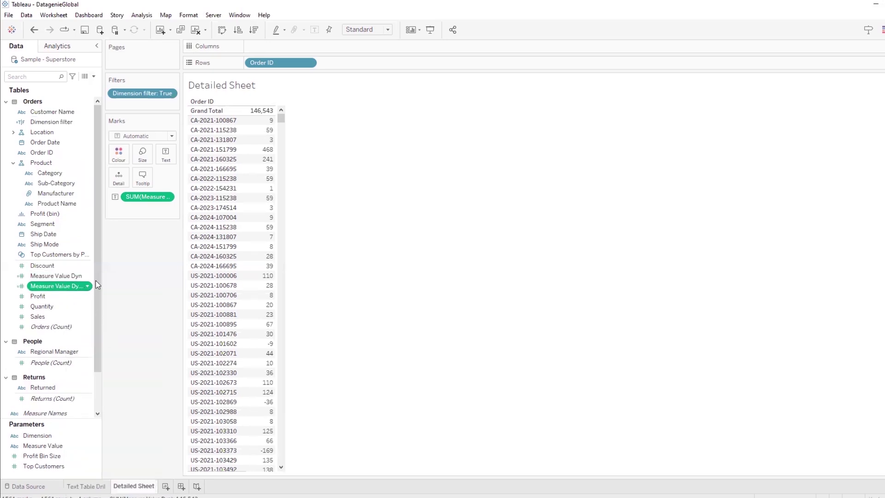
click(87, 285)
click(123, 347)
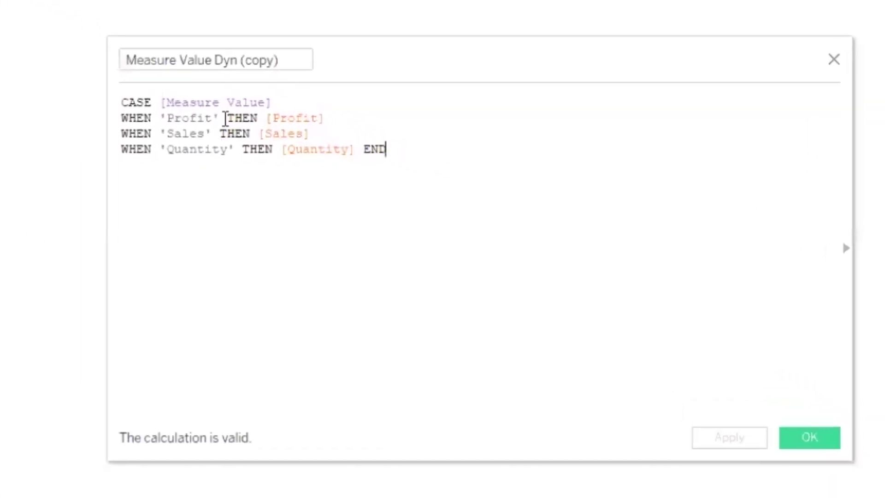
Make the copied CASE formula return the text labels 'Profit', 'Sales' and 'Quantity', and enlarge the formula text.
drag(221, 118, 160, 118)
key(ctrl+c)
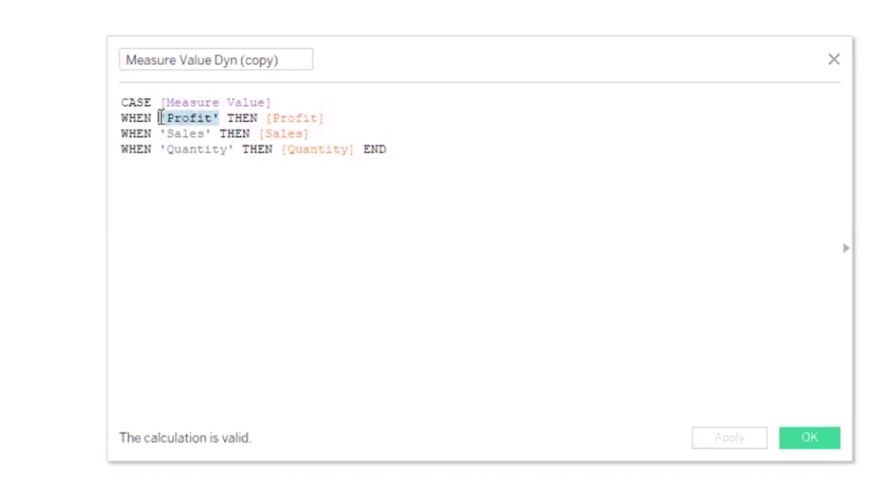
drag(326, 118, 266, 119)
key(ctrl+v)
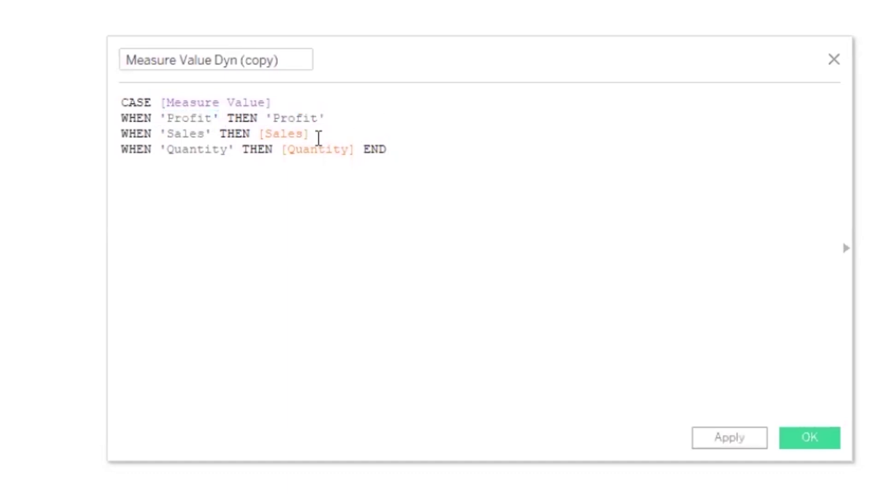
mouse_move(196, 133)
drag(211, 133, 171, 133)
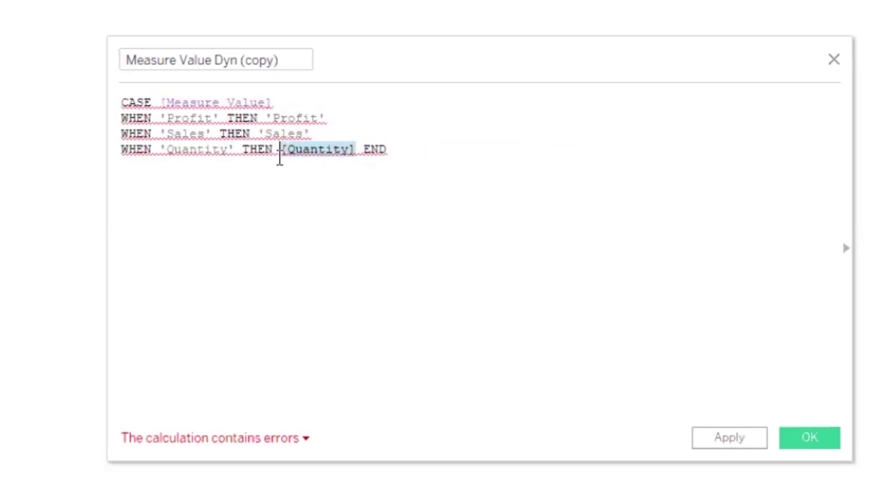
text('Quantity')
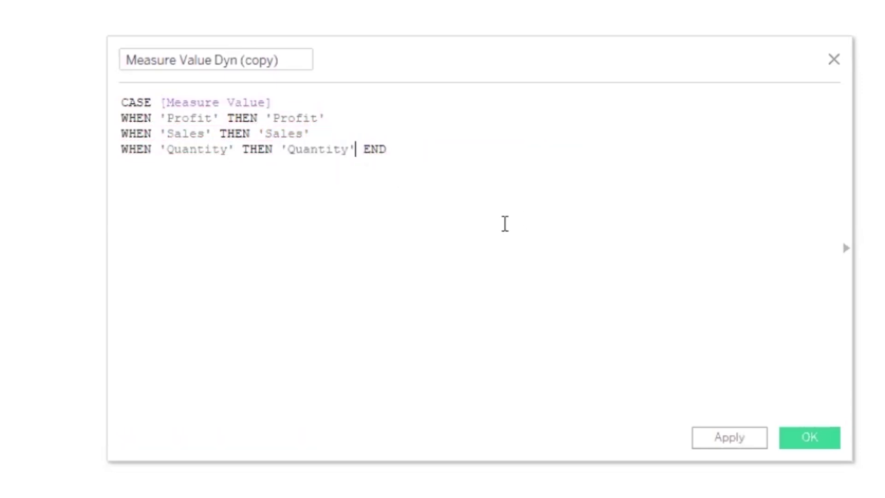
drag(490, 174, 106, 101)
scroll(291, 250, up, 3)
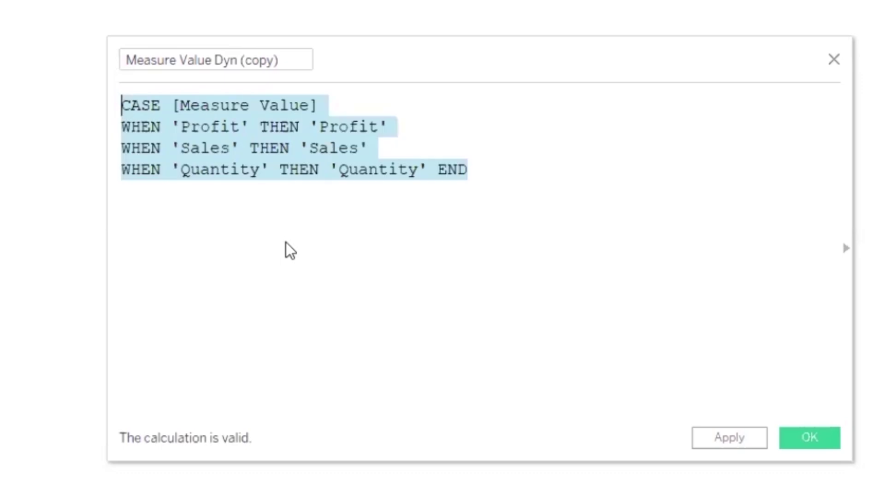
Rename the copied calculation as Measure Value Dyn Header and save it.
click(291, 55)
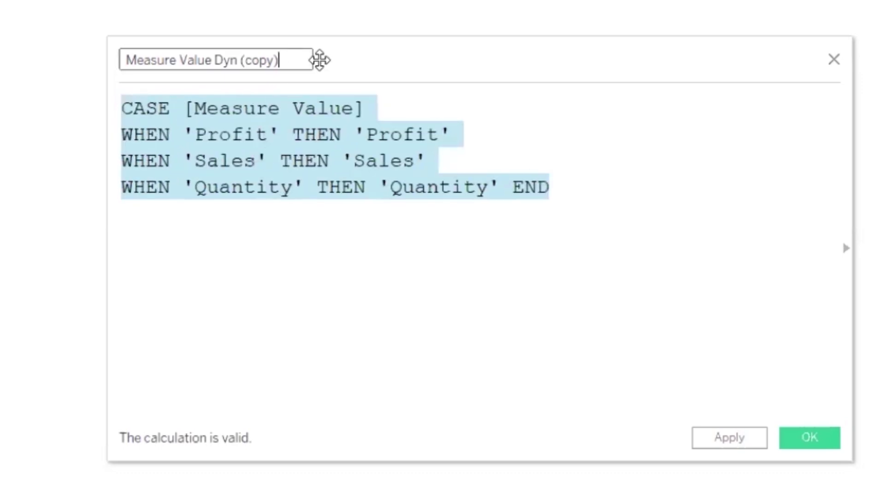
key(BackSpace)
key(BackSpace)
key(BackSpace)
key(BackSpace)
key(BackSpace)
key(BackSpace)
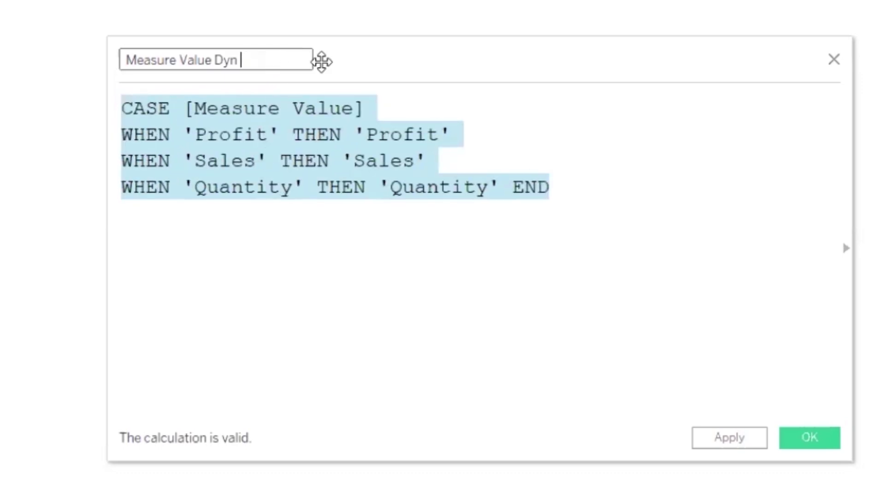
text(Header)
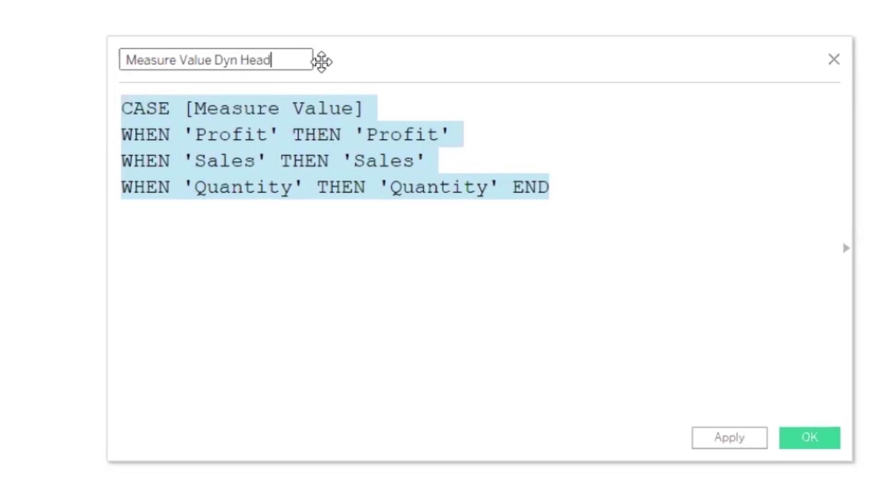
click(756, 441)
click(802, 445)
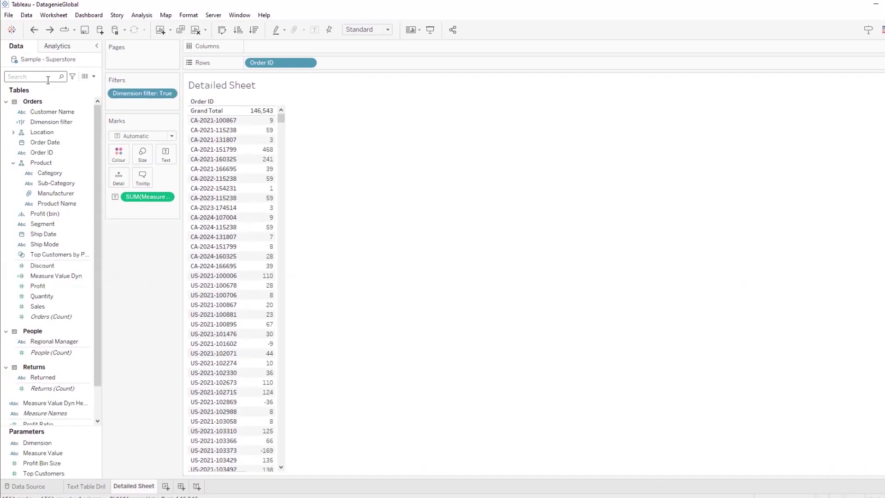
Search the data fields for "hea" and turn off row grand totals on the Detailed Sheet.
click(48, 81)
text(hea)
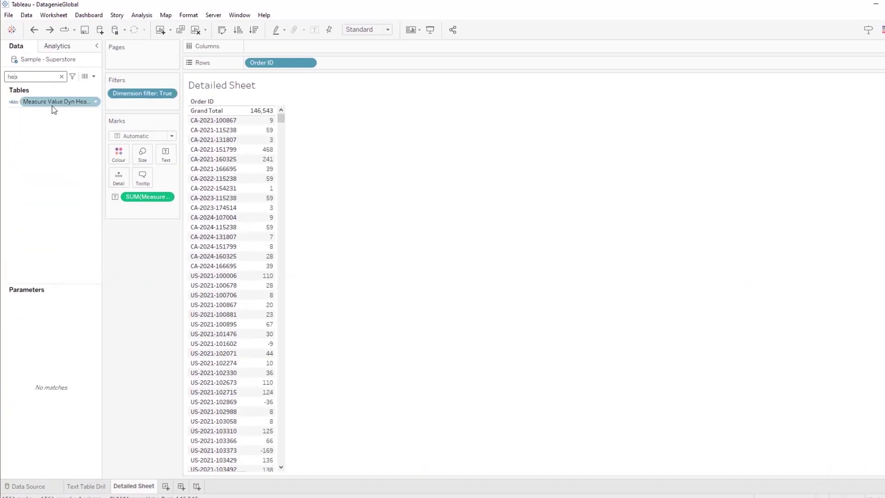
click(141, 15)
mouse_move(210, 110)
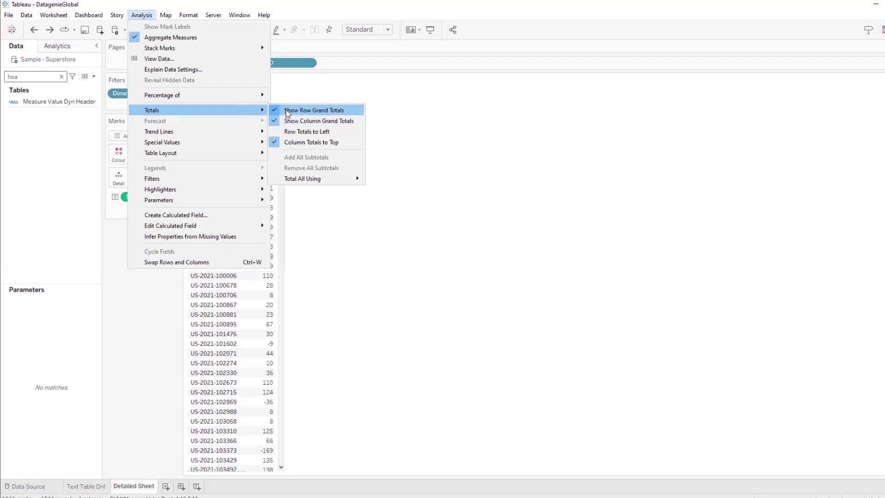
click(287, 111)
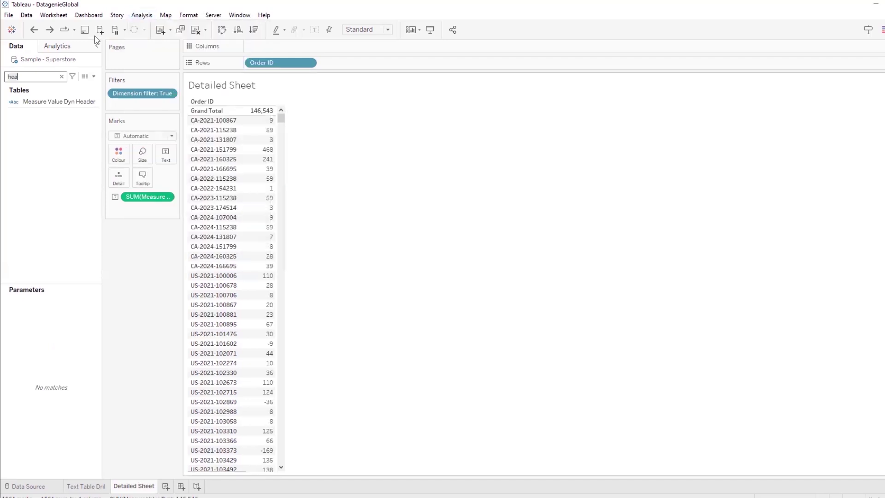
click(146, 15)
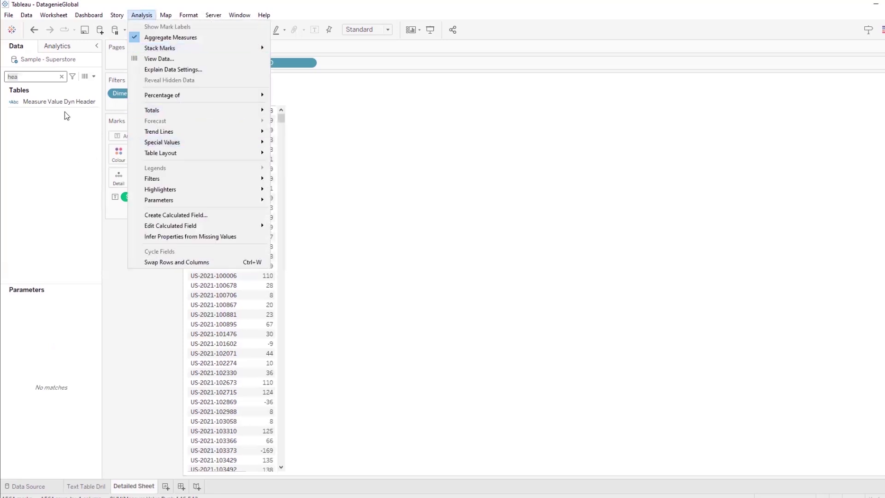
Add Measure Value Dyn Header to the columns of the Detailed Sheet.
click(47, 106)
drag(46, 107, 285, 46)
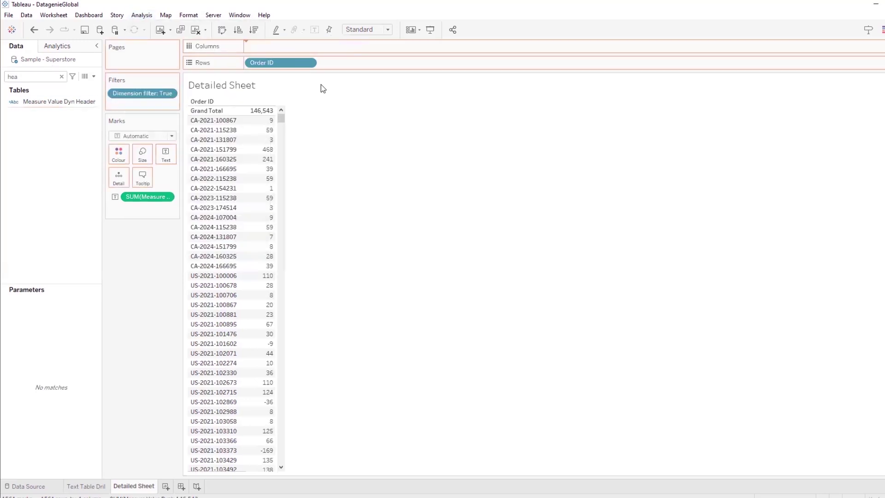
drag(308, 106, 300, 107)
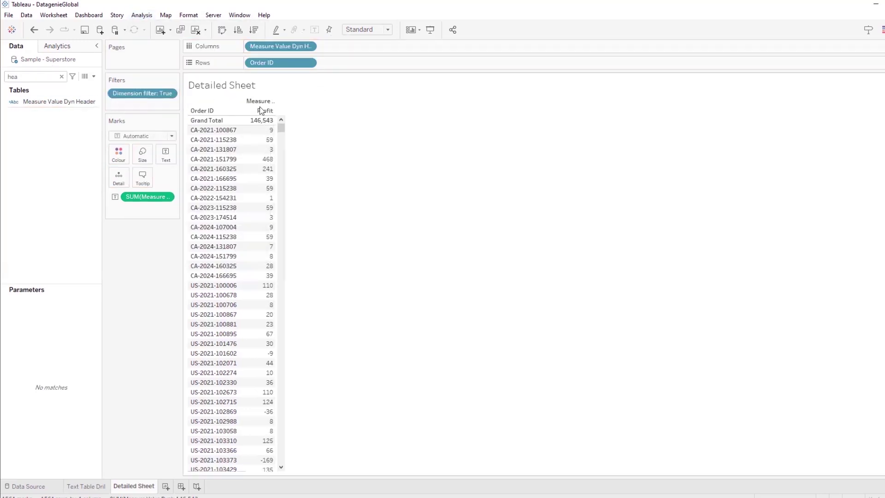
Hide the field labels for columns on the Detailed Sheet, and clear the mark selection in the Text Table Dril sheet.
right_click(259, 103)
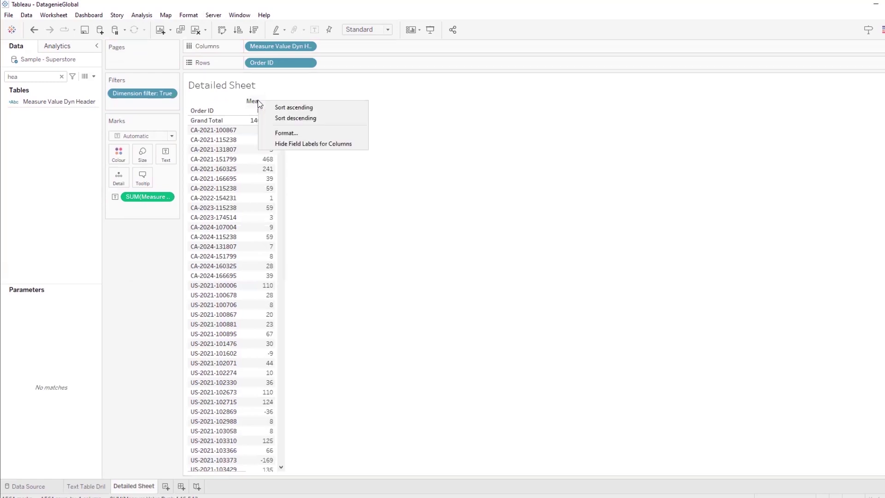
click(295, 143)
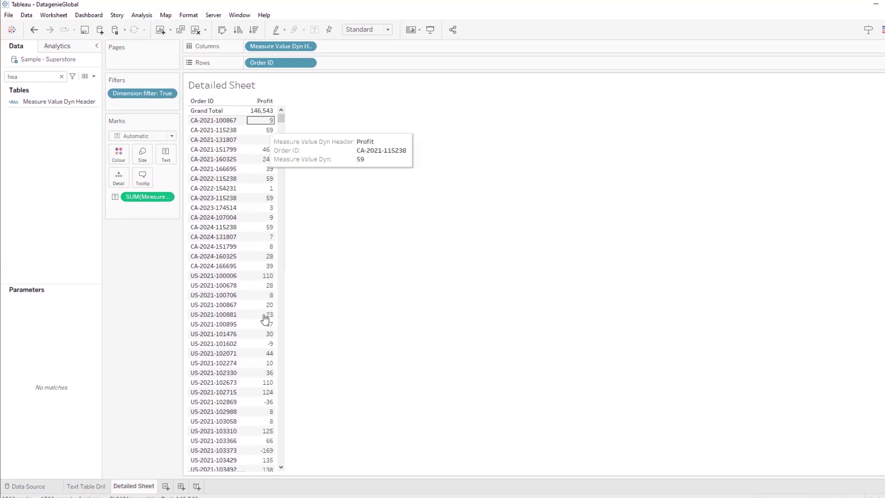
click(90, 486)
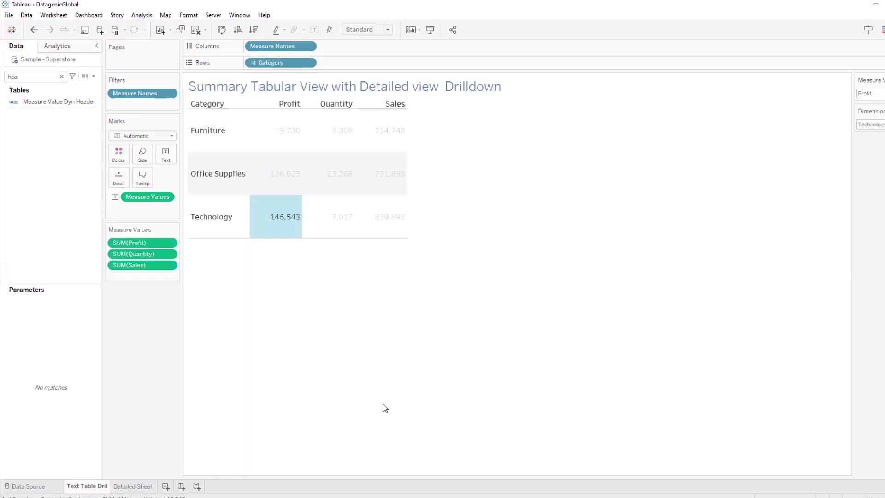
click(384, 381)
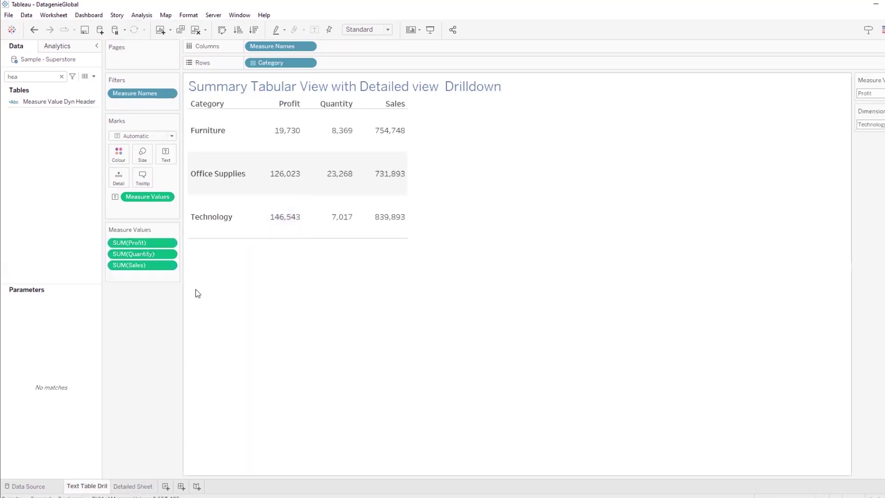
Add a Go to Sheet action from Text Table Dril that runs on Select and targets the Detailed Sheet.
click(59, 15)
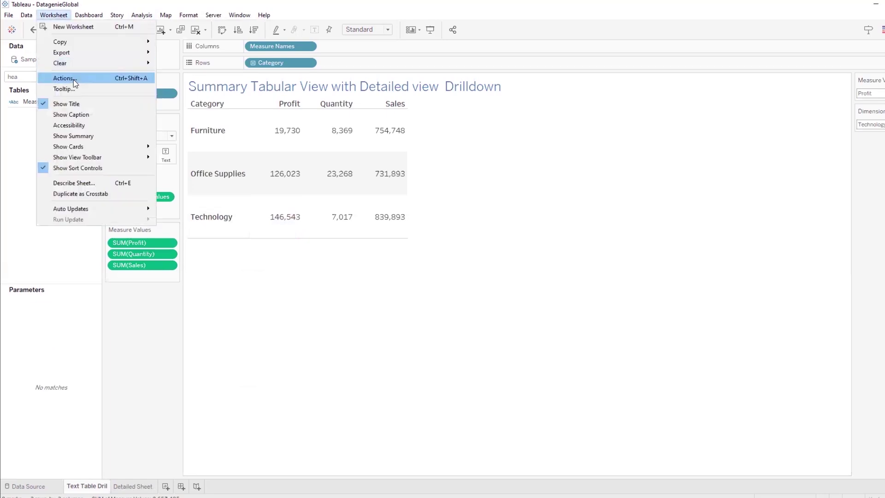
key(Escape)
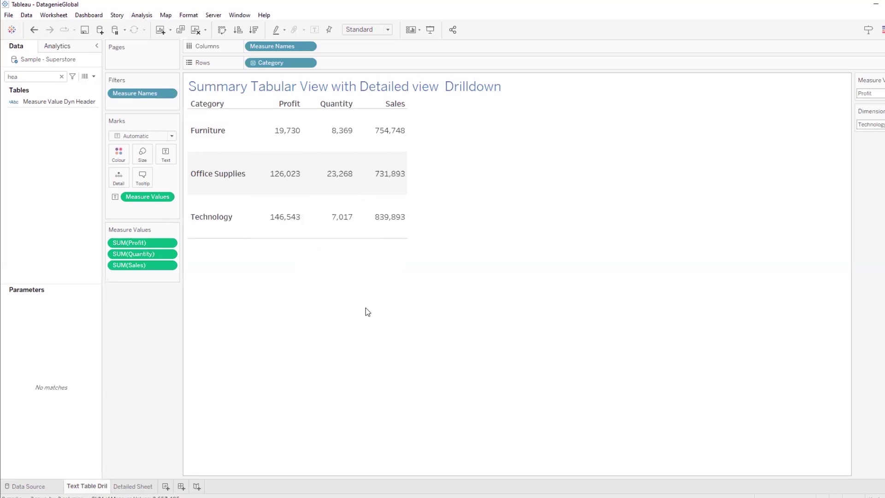
key(ctrl+shift+a)
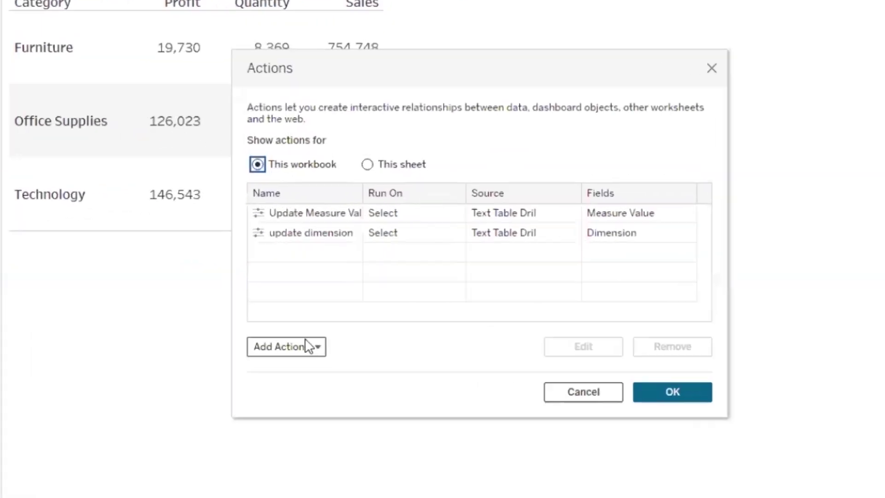
click(279, 362)
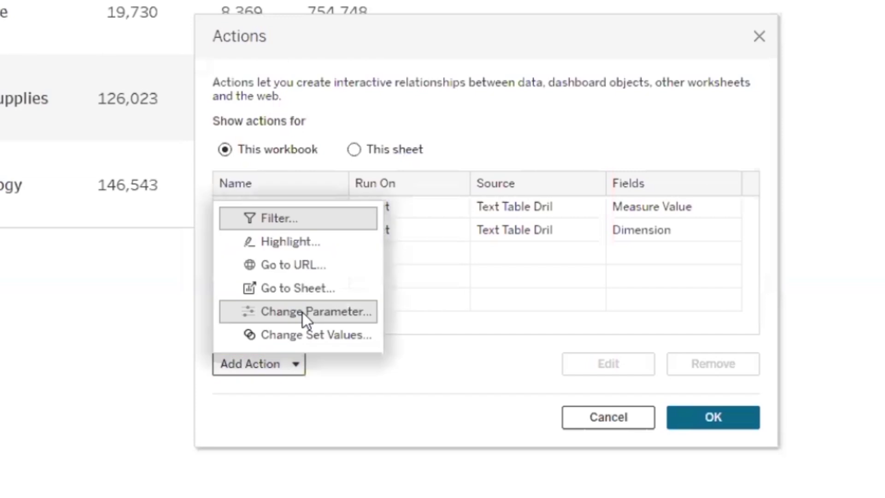
click(311, 286)
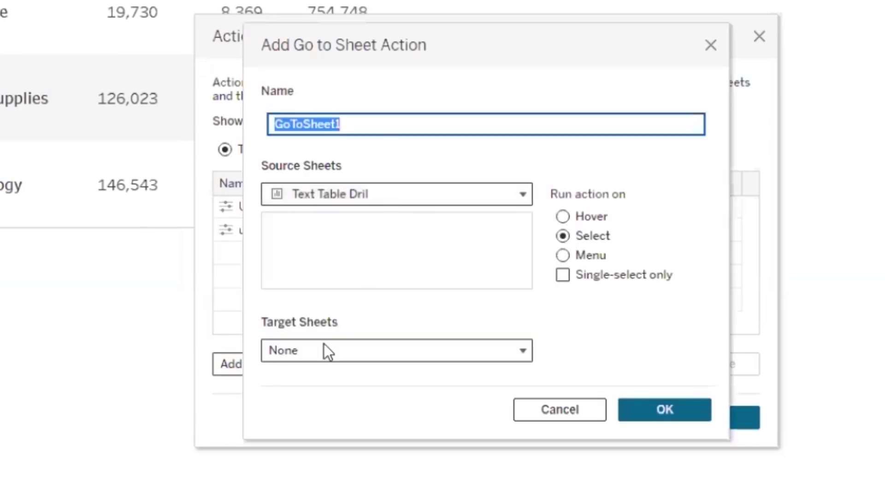
click(388, 350)
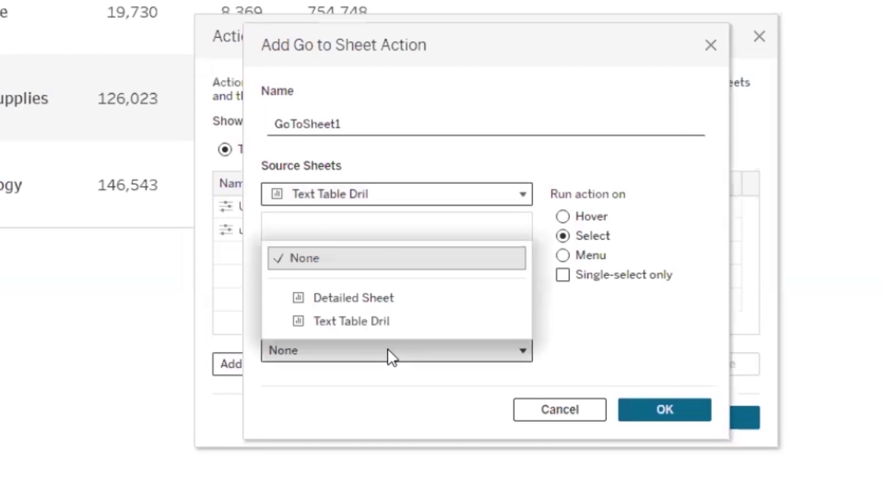
click(390, 305)
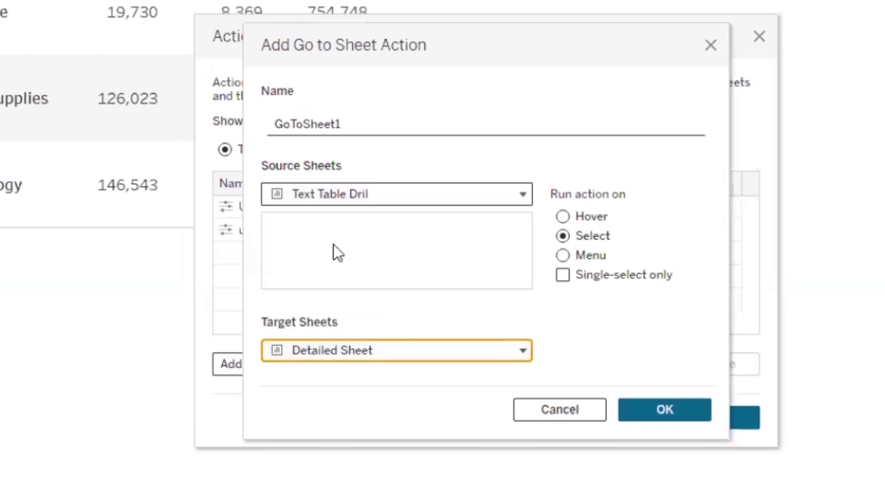
click(663, 411)
click(710, 416)
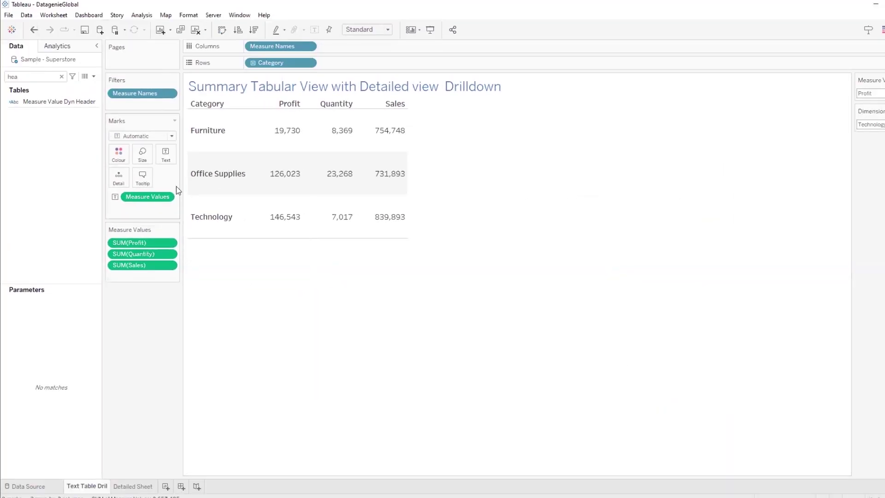
Test the drilldown from the Furniture profit value to the Detailed Sheet, and return to the summary table.
click(292, 137)
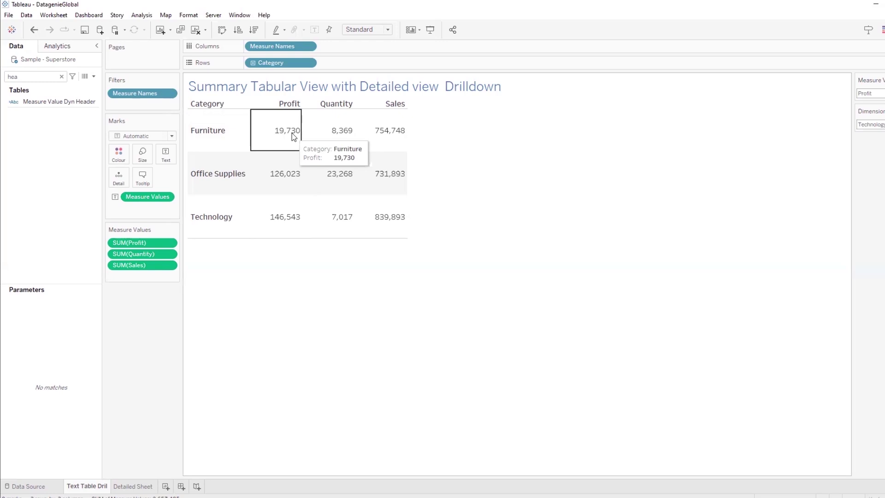
click(292, 133)
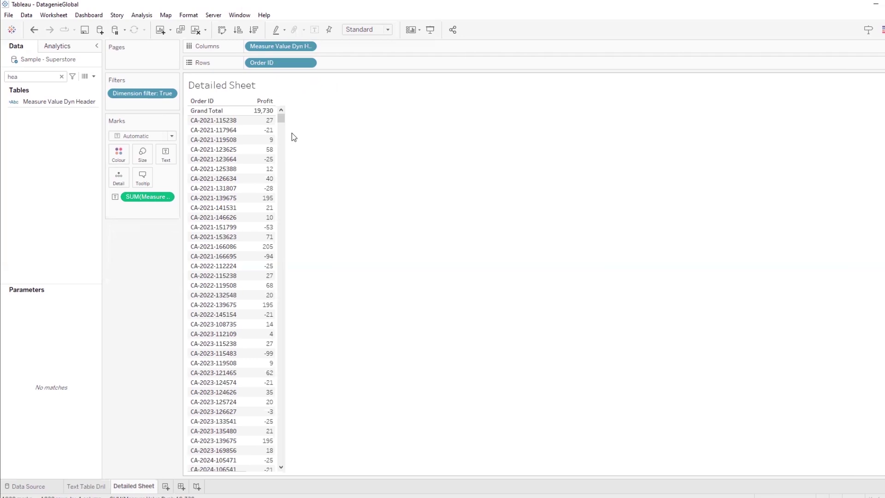
click(91, 486)
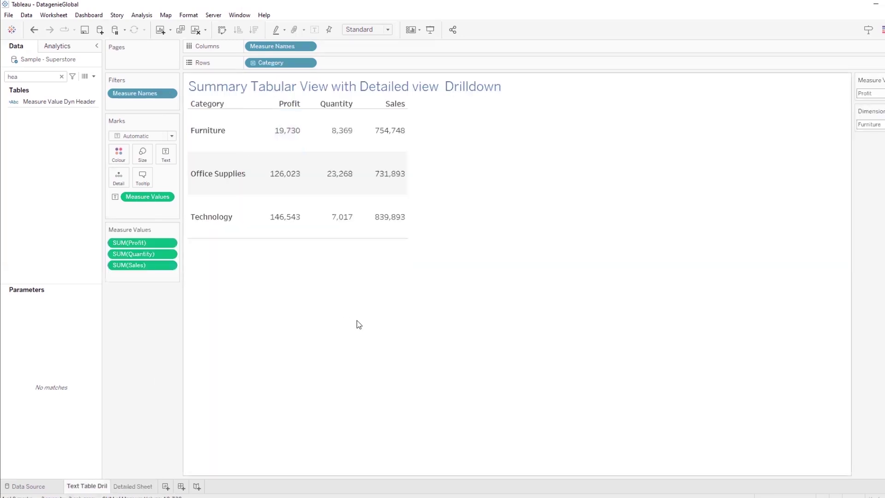
Clear the field search and add Region from the Location hierarchy to the summary table's rows after Category.
click(59, 75)
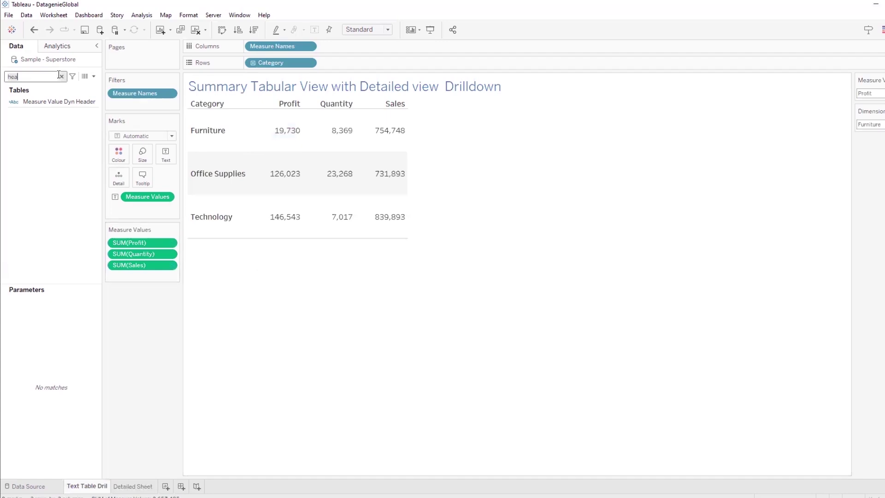
key(Escape)
click(54, 224)
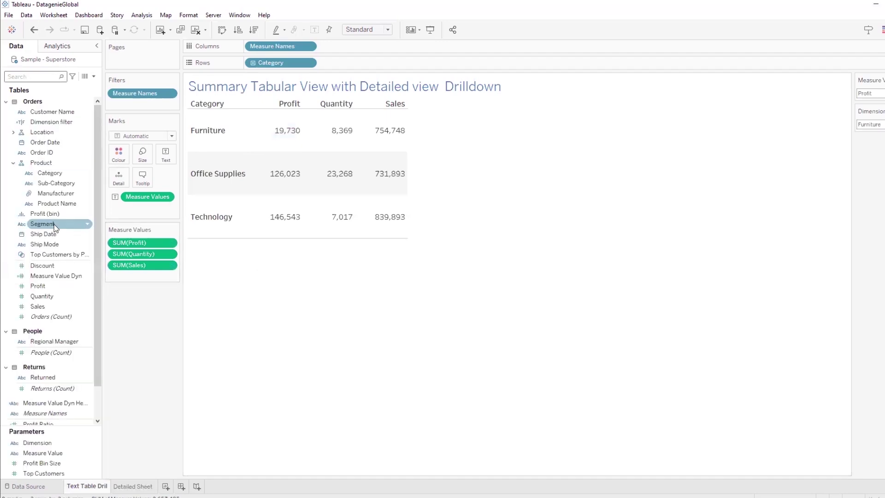
click(64, 184)
click(60, 269)
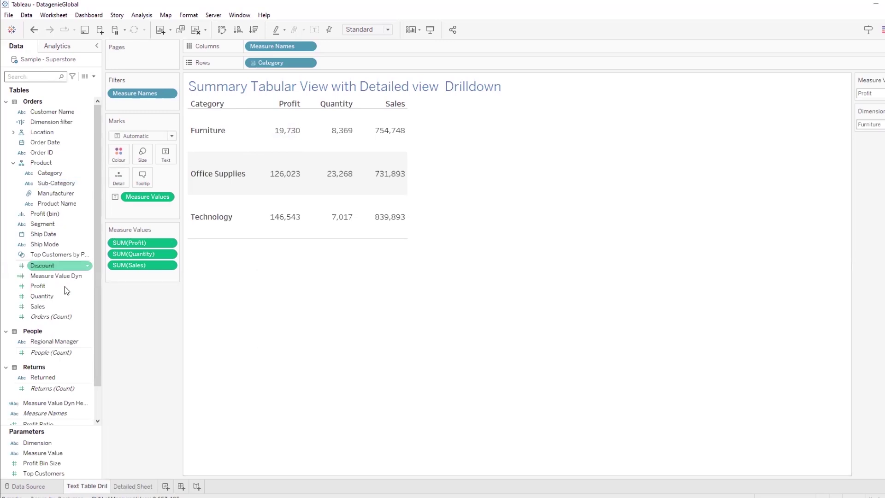
click(65, 181)
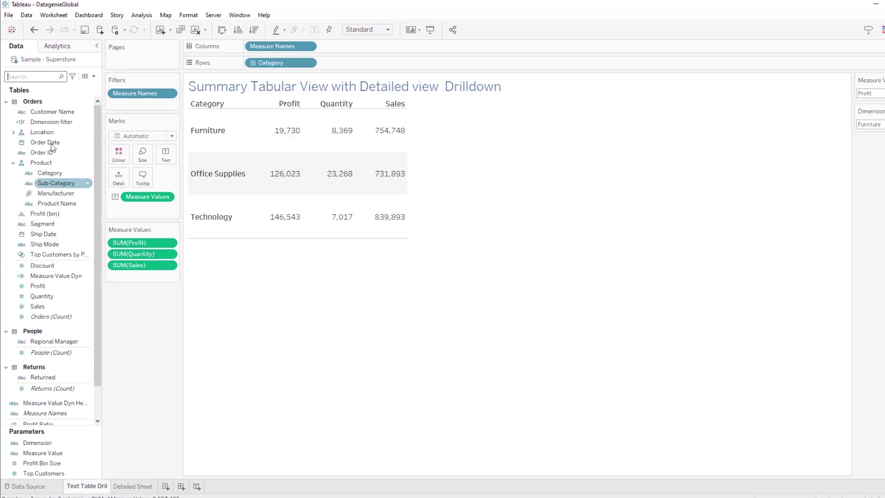
click(13, 133)
drag(46, 157, 102, 157)
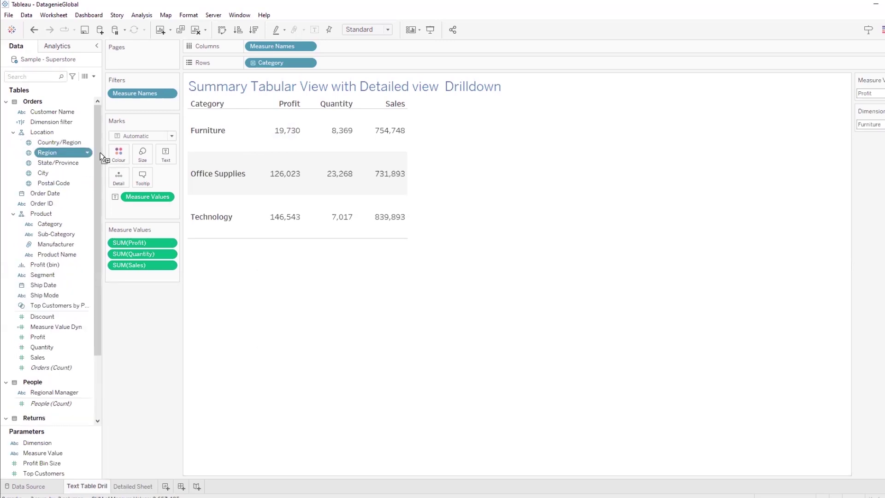
drag(322, 87, 357, 62)
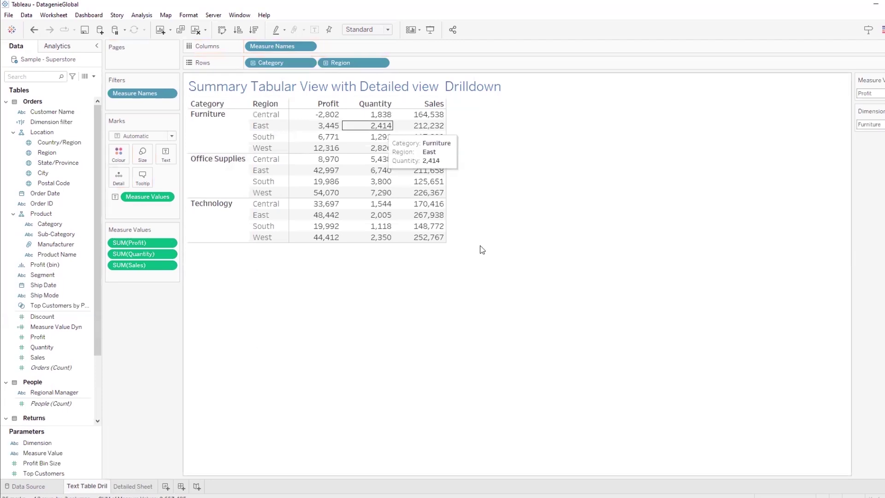
Review the formula of the Dimension filter calculation from the Detailed Sheet.
click(148, 491)
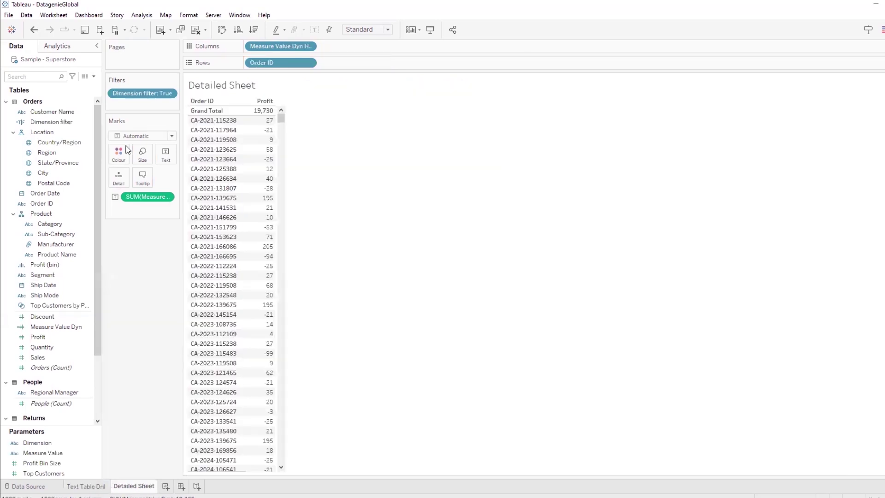
click(66, 132)
click(71, 123)
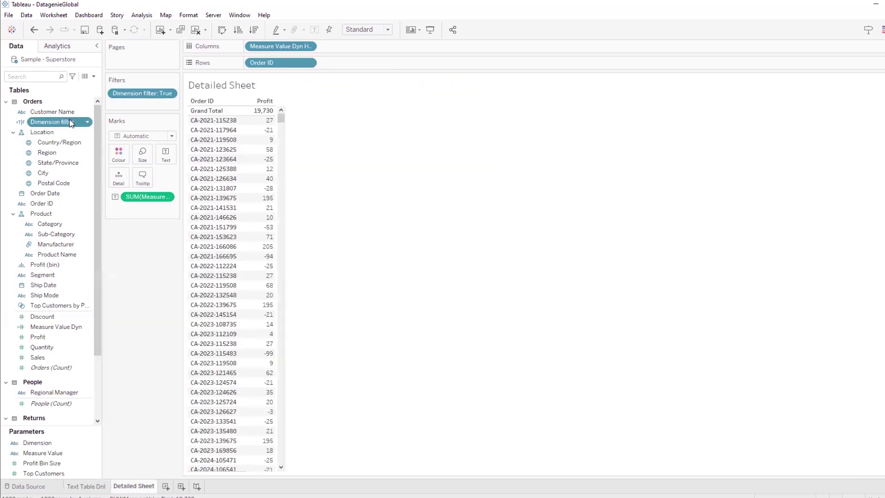
right_click(71, 123)
key(Escape)
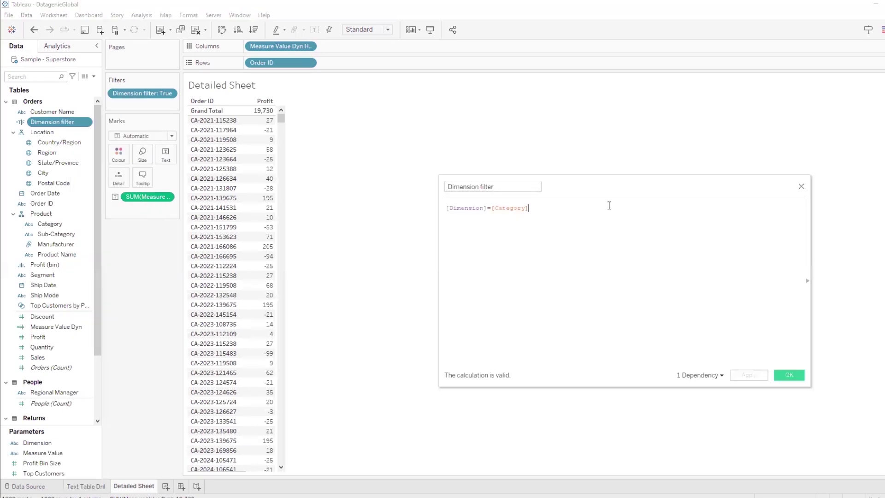
click(802, 187)
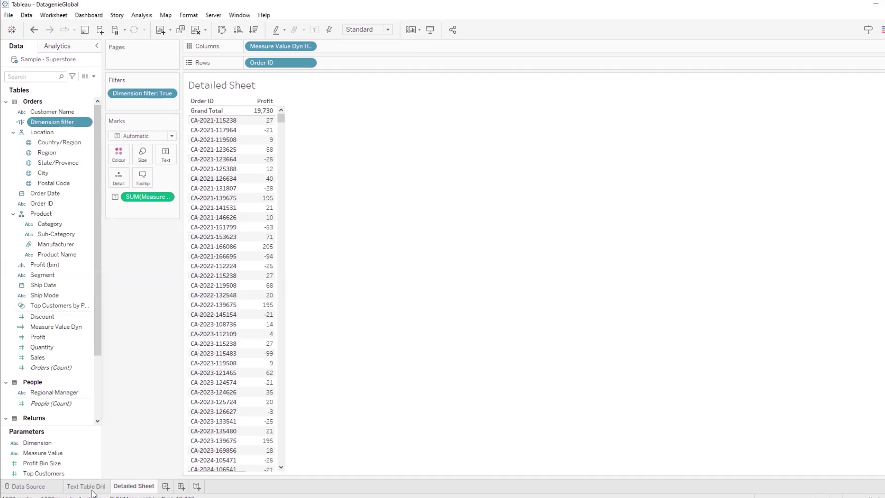
Duplicate the Dimension parameter and rename the copy as Dimension 2.
right_click(55, 447)
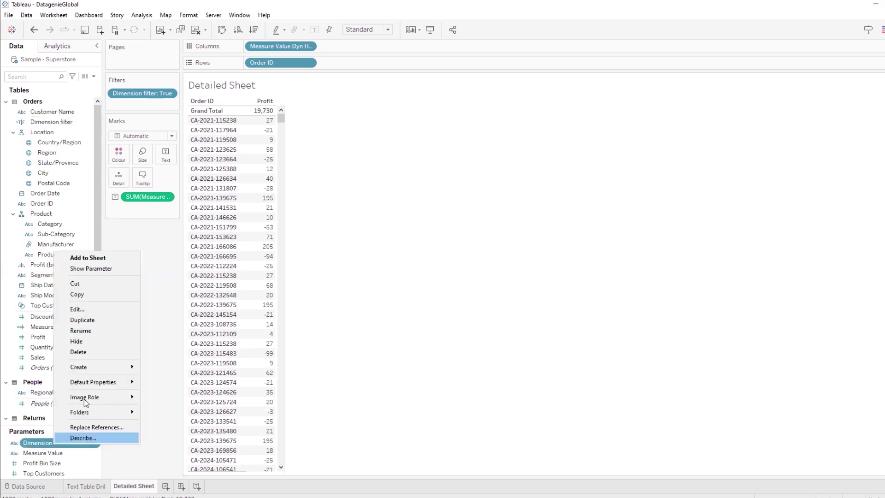
key(Escape)
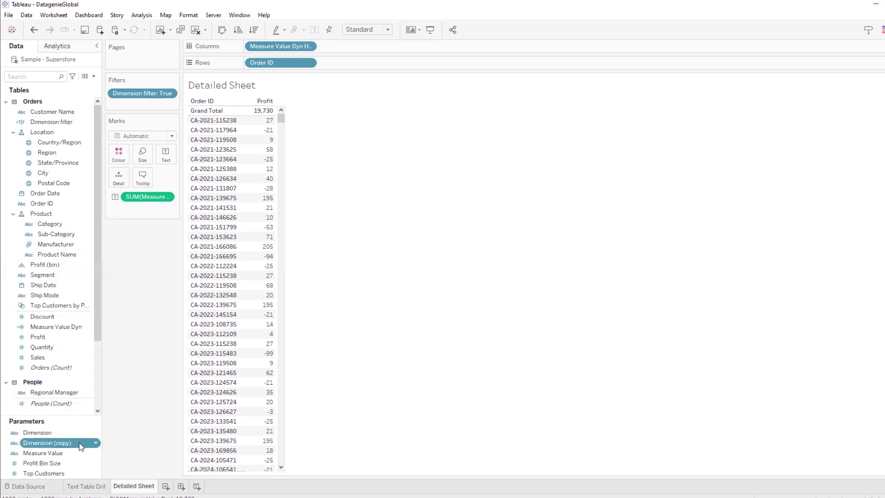
right_click(79, 443)
click(304, 123)
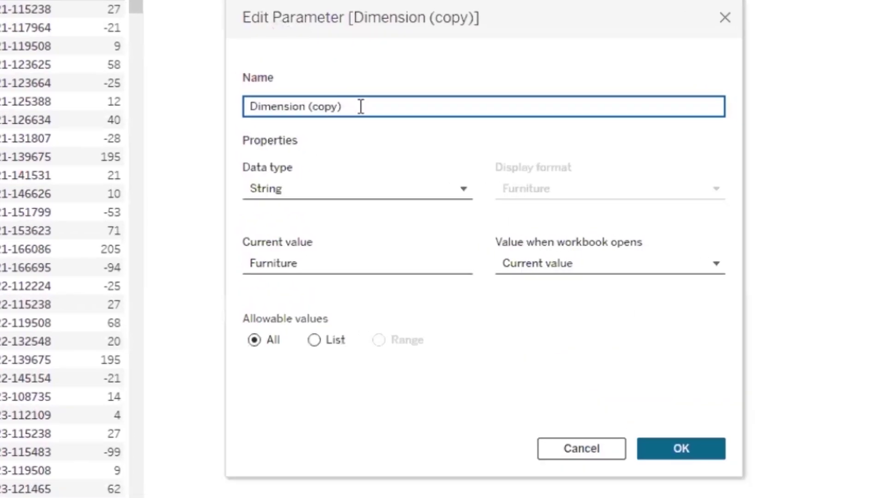
drag(342, 106, 315, 101)
text(2)
click(673, 441)
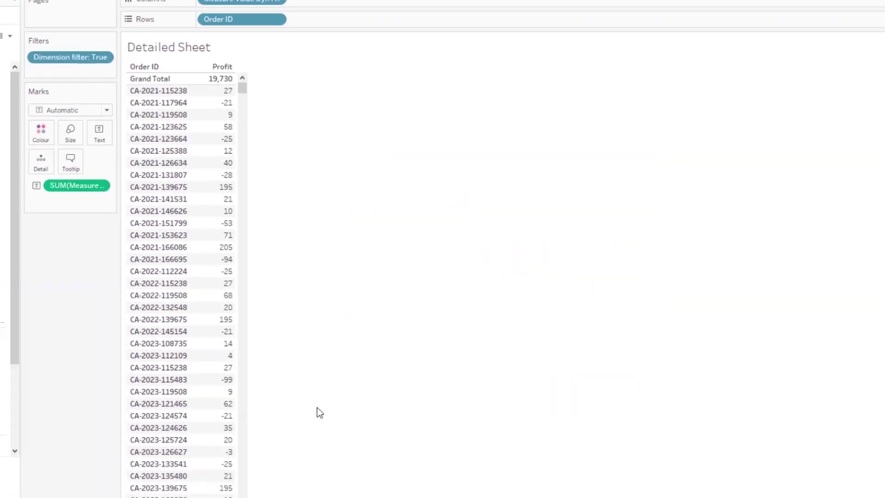
click(40, 442)
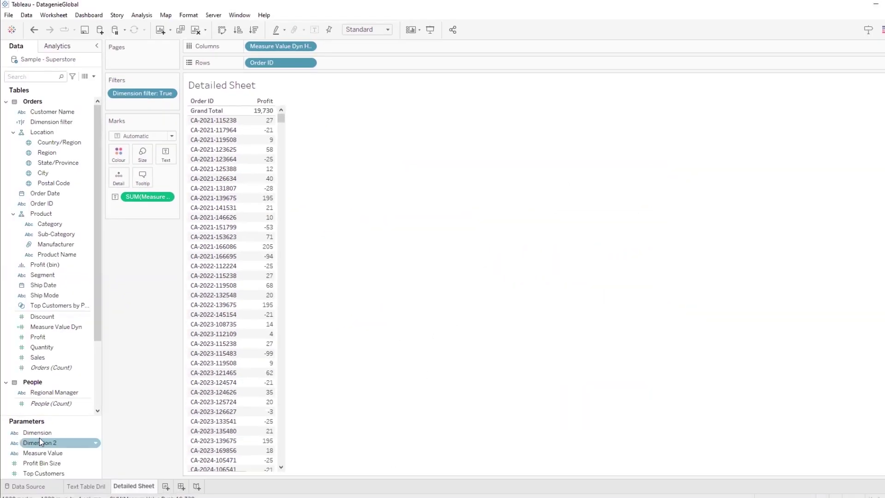
Start a new Change Parameter action from the worksheet actions of the Text Table Dril sheet.
click(82, 486)
click(59, 15)
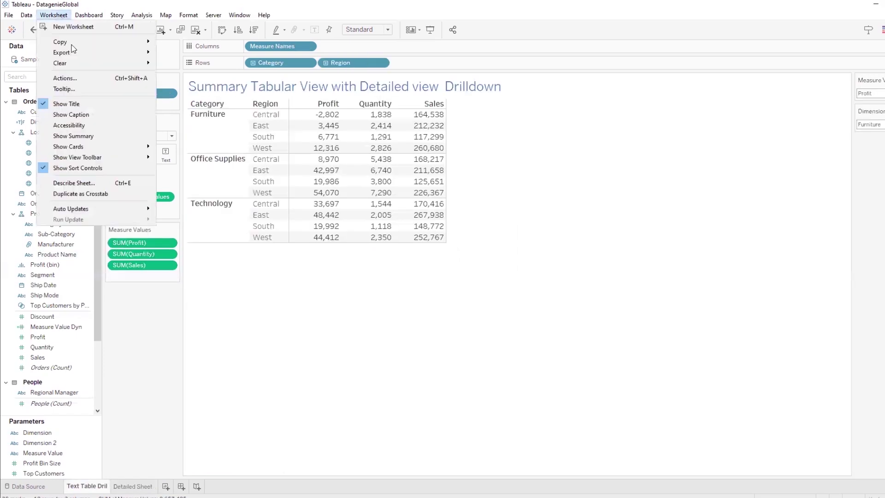
click(74, 81)
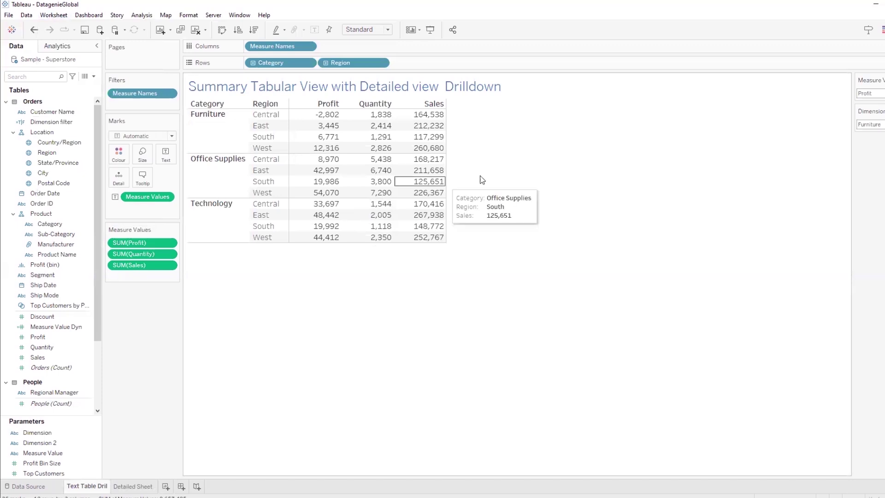
key(ctrl+shift+d)
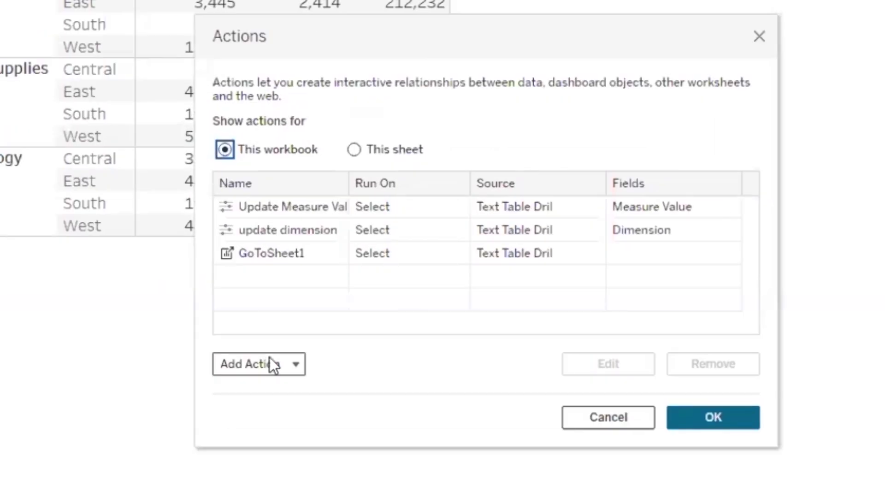
click(270, 364)
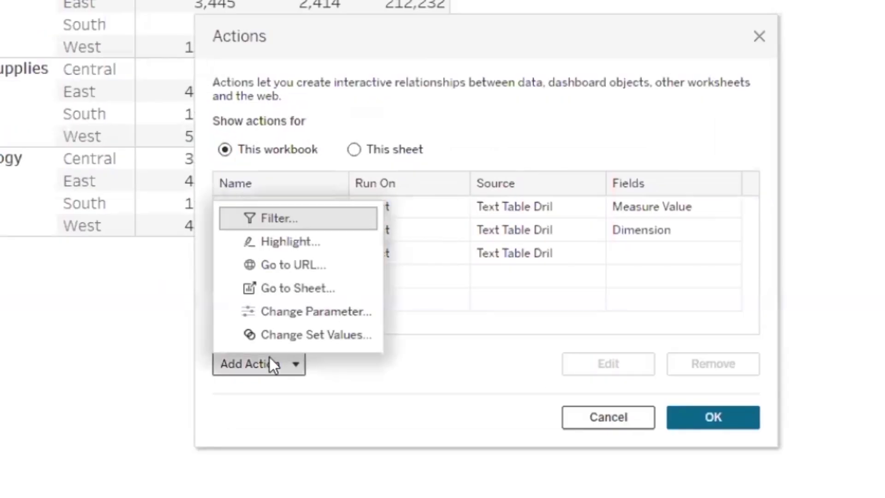
key(Escape)
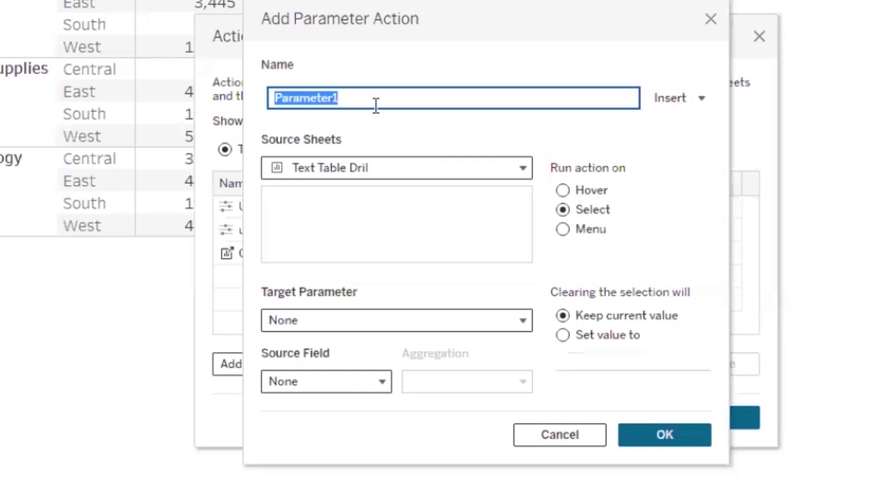
Name the new parameter action Update Dimension 2.
text(U)
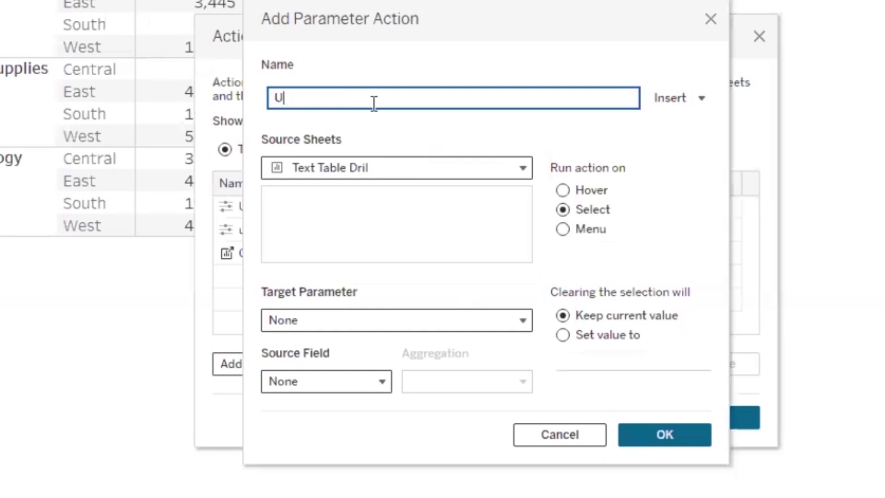
text(pdate Dimension)
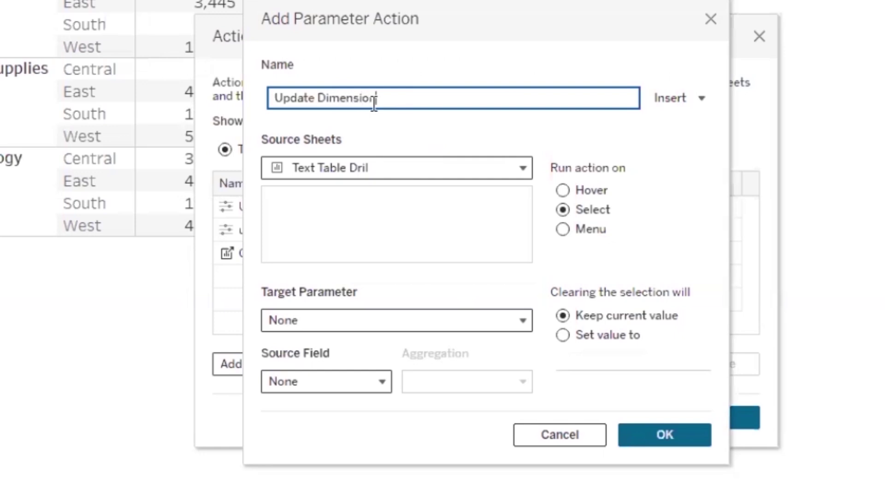
key(Tab)
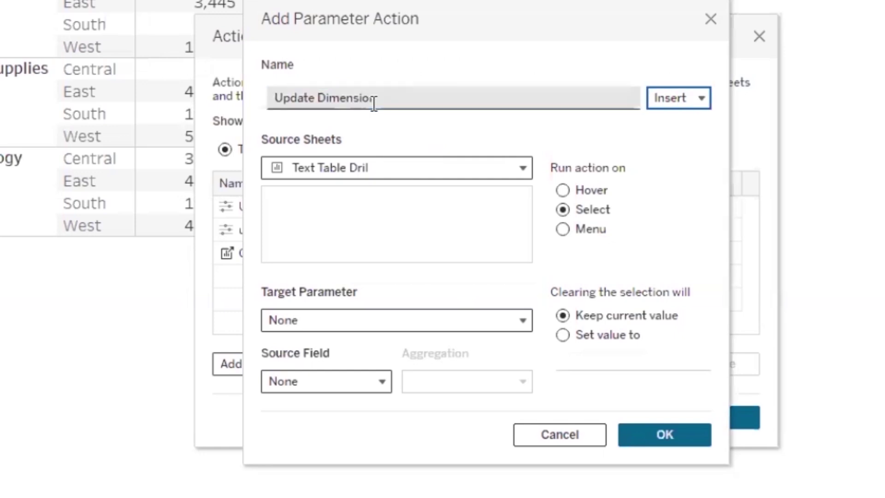
click(389, 94)
key(ctrl+a)
key(BackSpace)
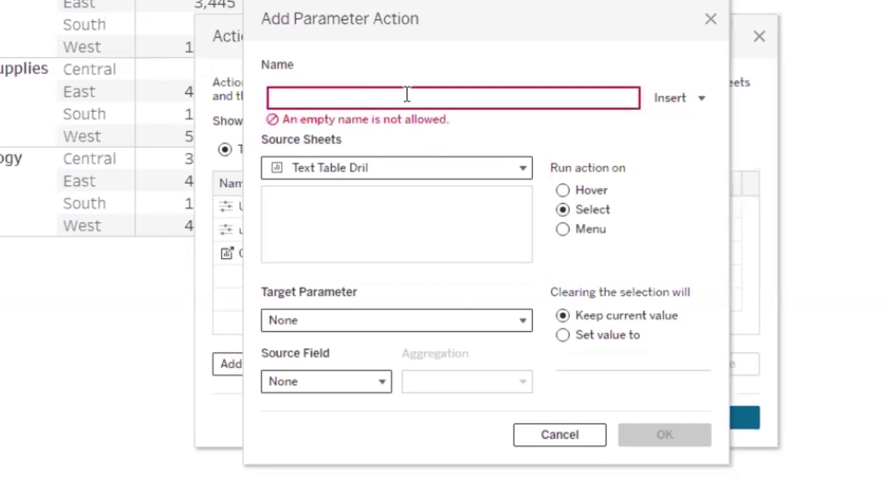
key(ctrl+z)
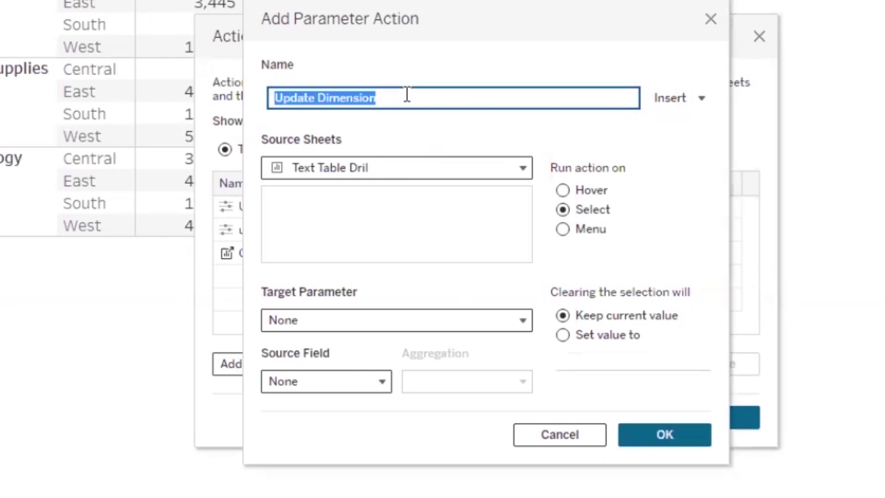
click(407, 95)
text(2)
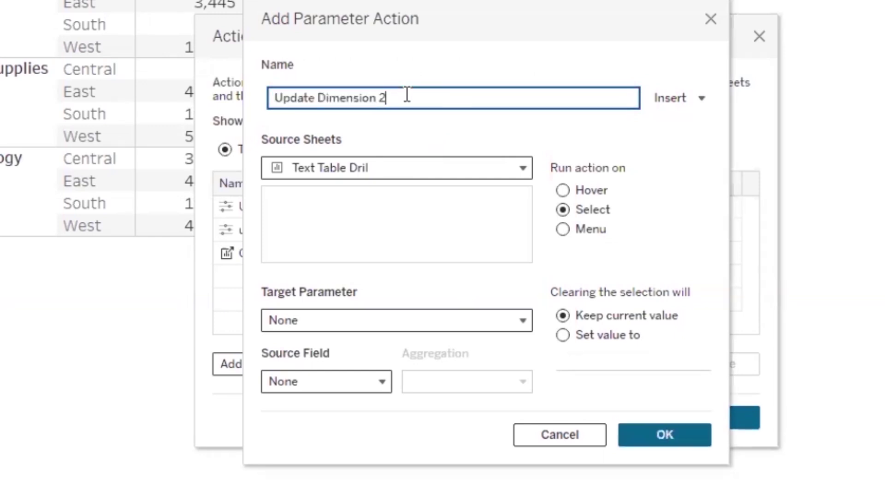
Set the action's target parameter to Dimension 2 and its source field to Region, and save the workbook's actions.
click(372, 312)
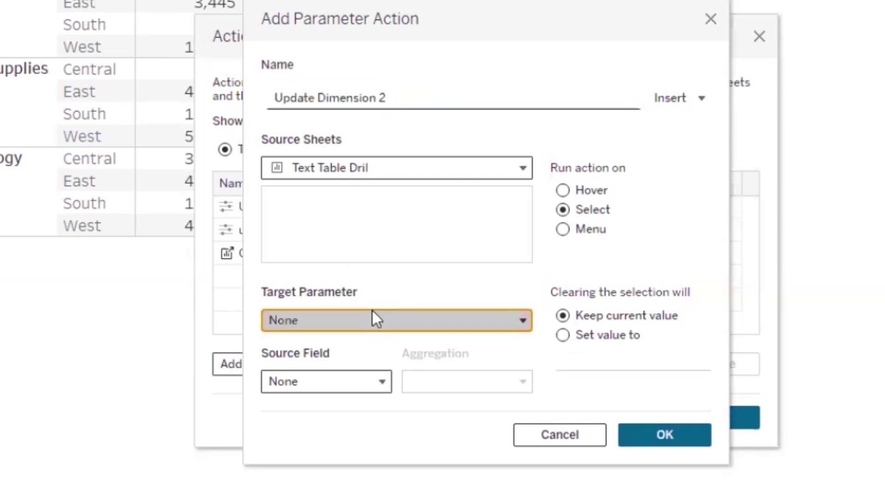
click(382, 225)
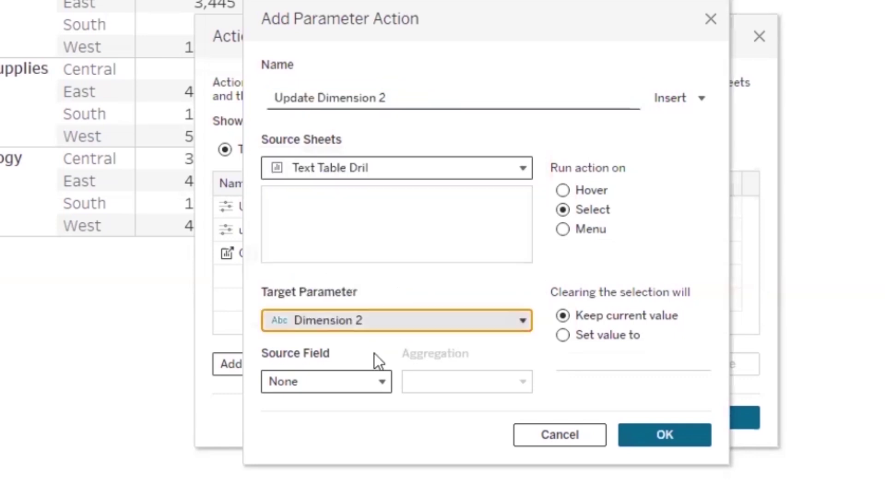
click(354, 377)
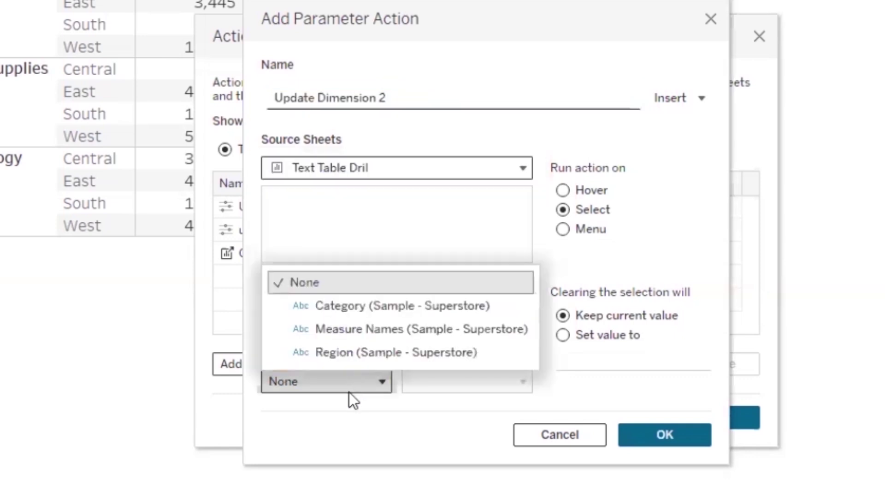
click(392, 351)
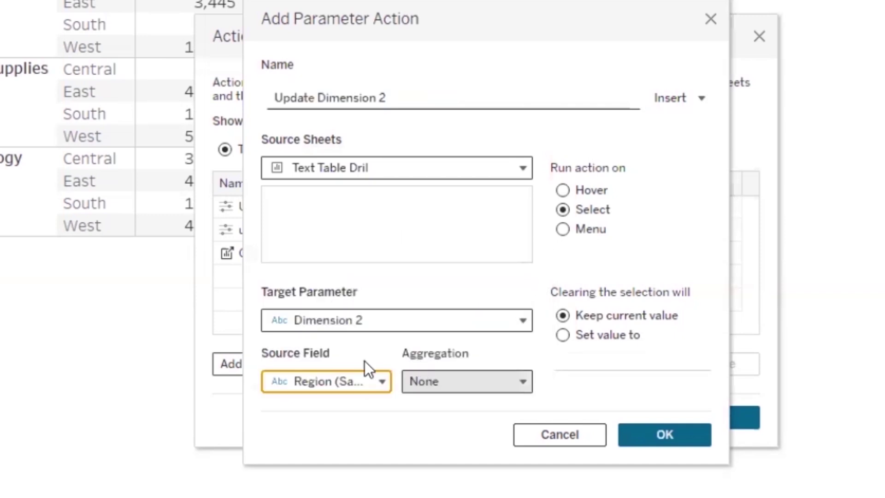
click(645, 429)
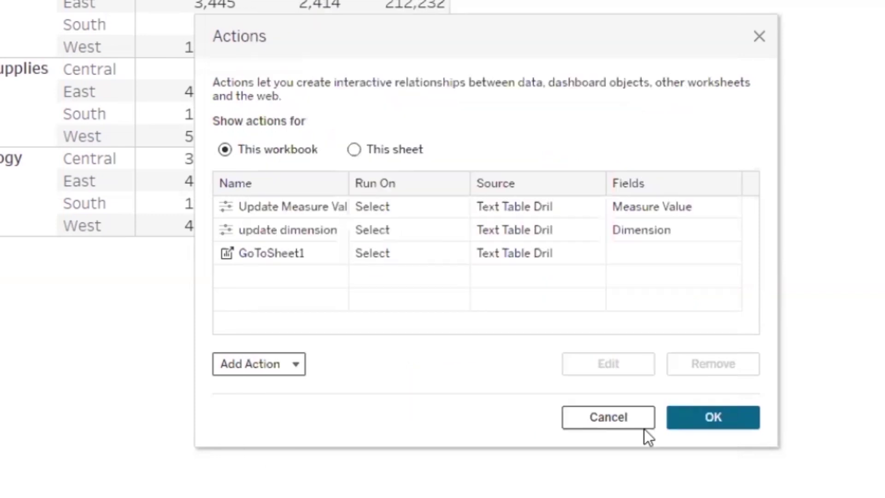
click(701, 421)
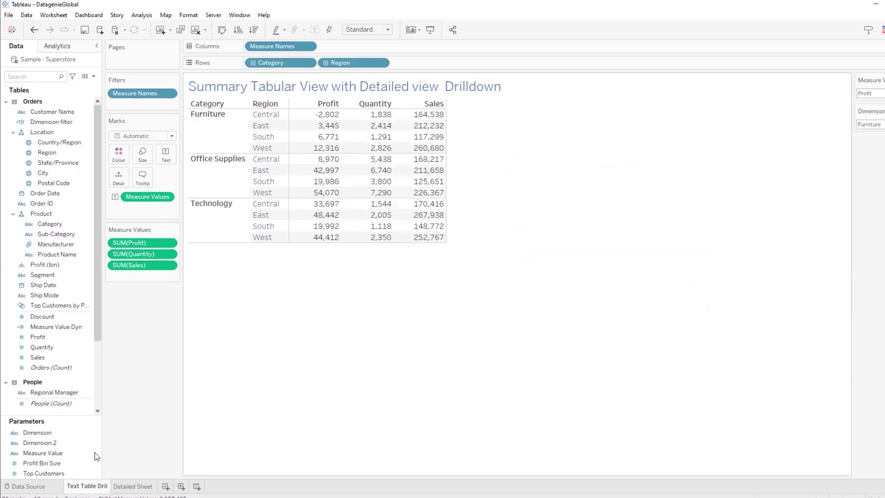
Show the Dimension 2 parameter on the summary sheet, clear its current value, and check its settings.
right_click(66, 441)
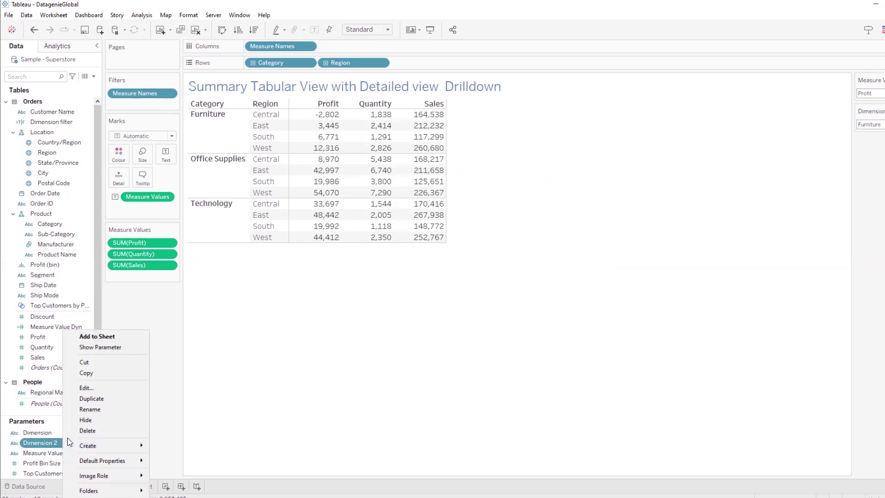
click(104, 347)
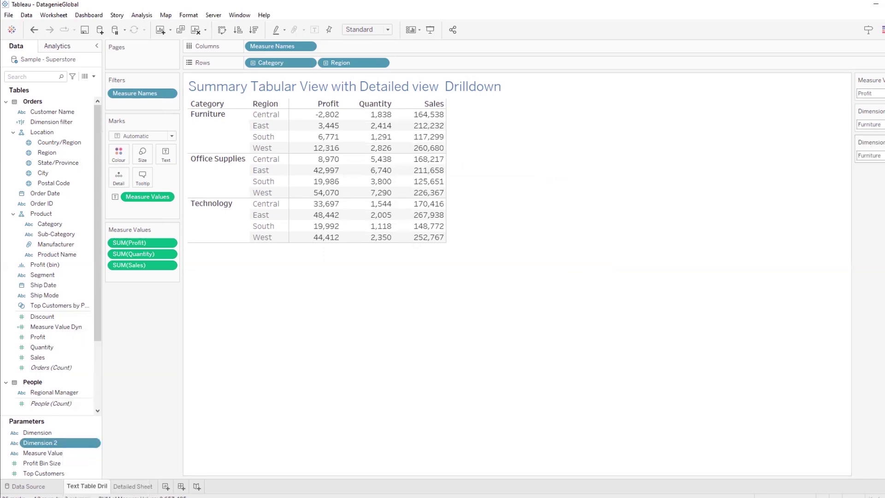
click(869, 156)
key(BackSpace)
right_click(69, 445)
key(Escape)
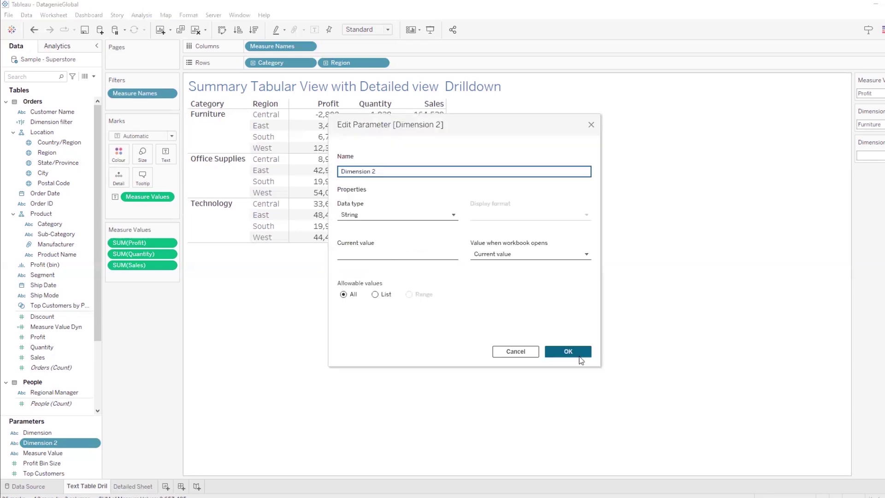
click(576, 352)
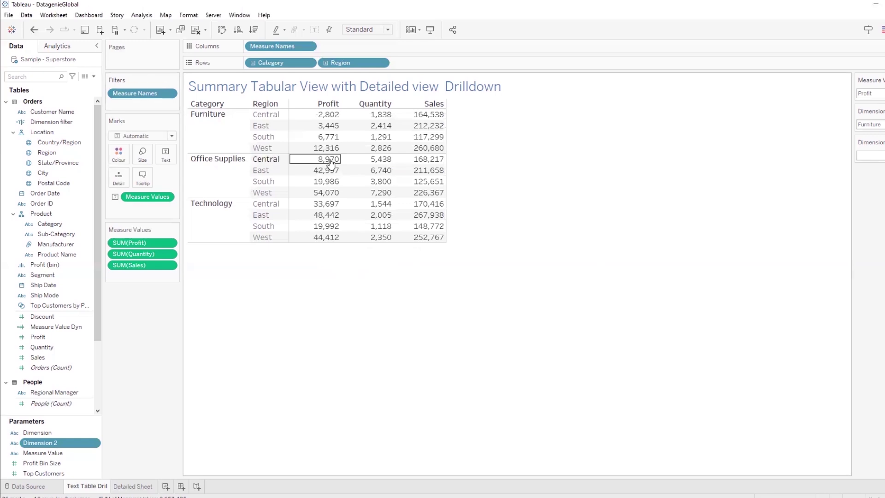
Test the drilldown from the Office Supplies Central profit value to the Detailed Sheet, and return to the summary table.
mouse_move(328, 166)
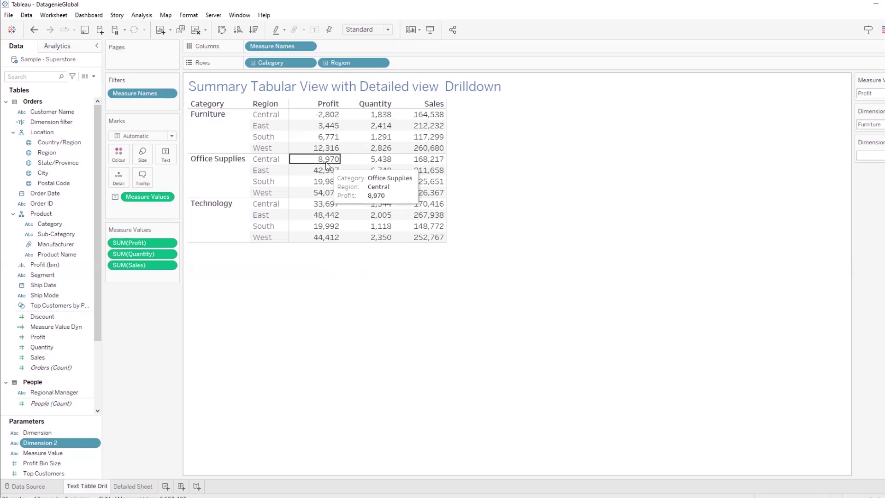
click(230, 203)
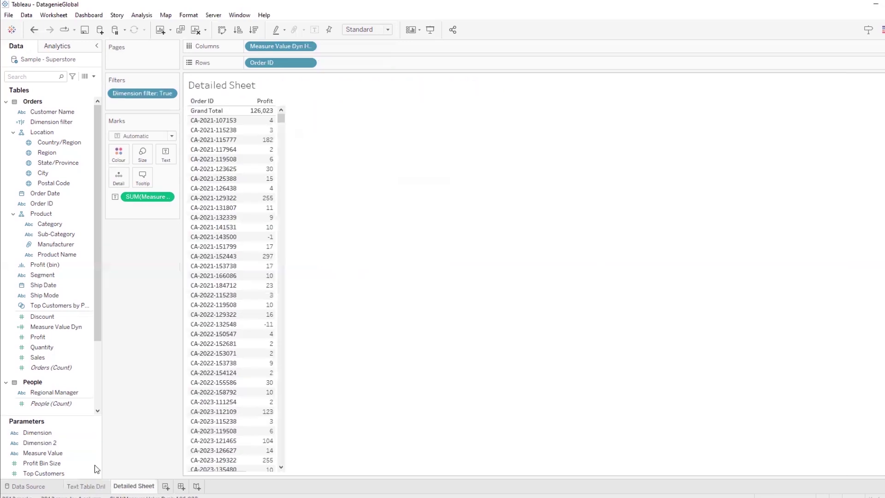
key(ctrl+z)
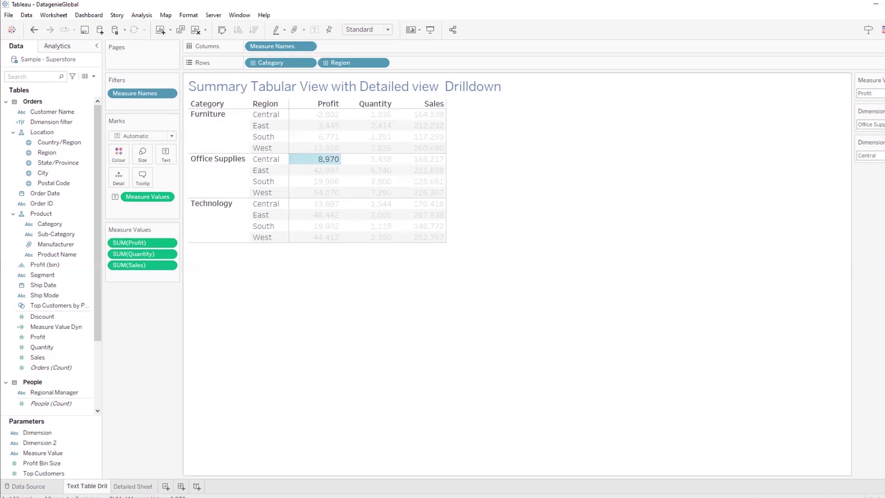
Open the Dimension filter calculation from the Detailed Sheet and append "and [Dimension 2]" to its formula.
click(134, 488)
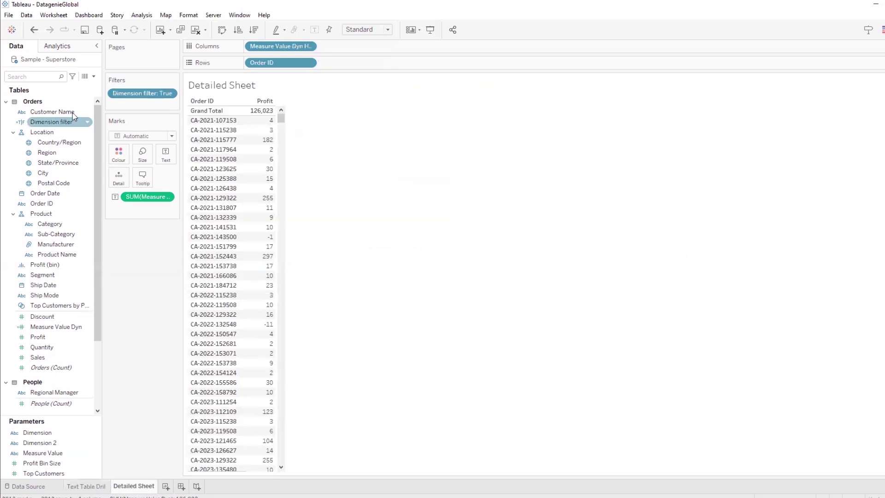
right_click(63, 121)
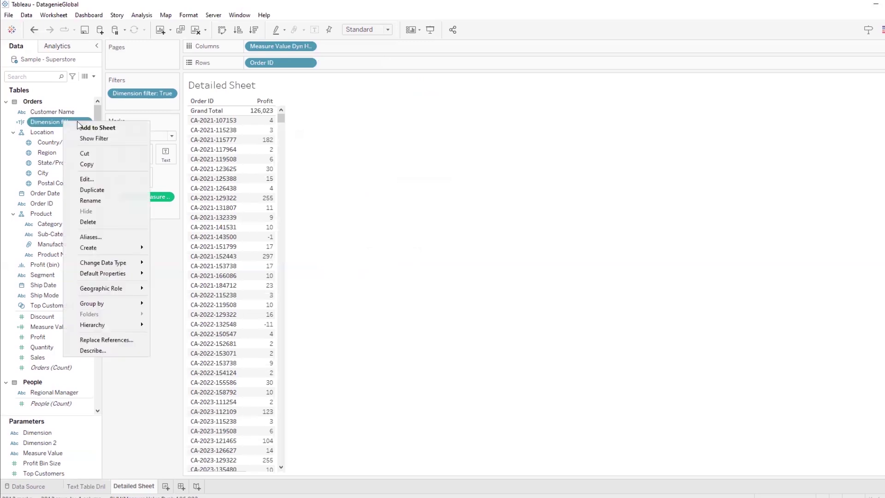
click(98, 178)
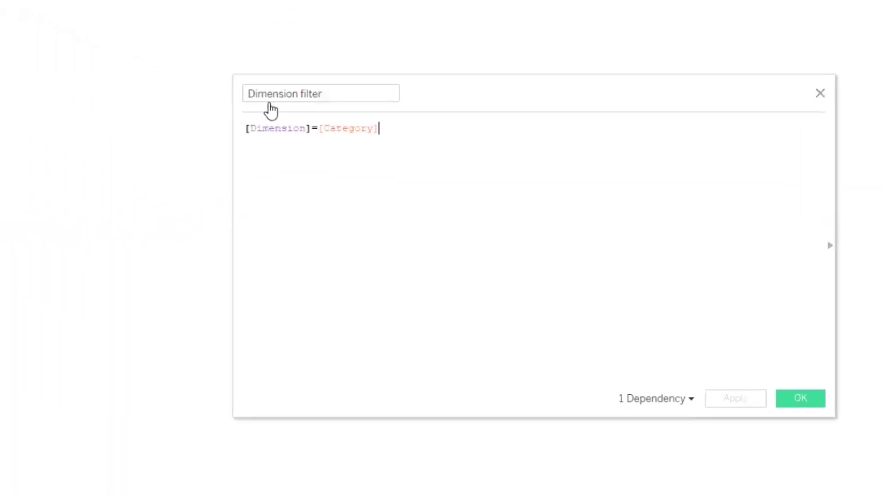
text(and )
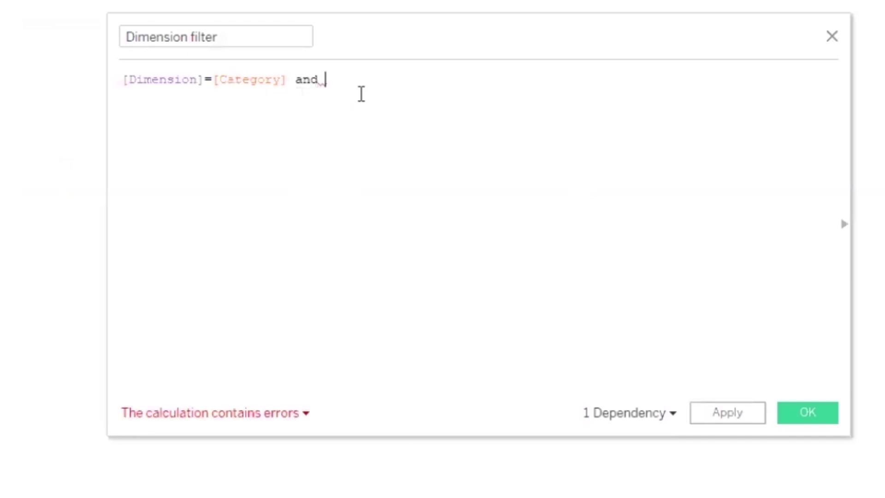
text(dime)
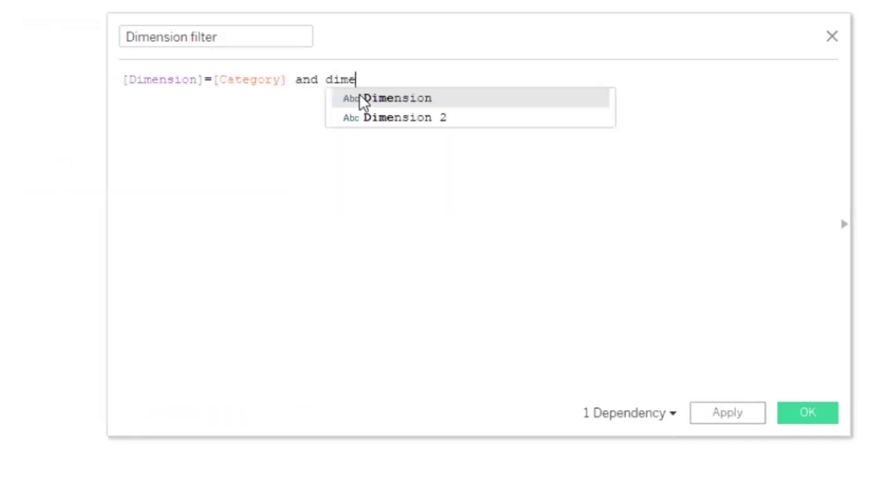
key(Down)
key(Return)
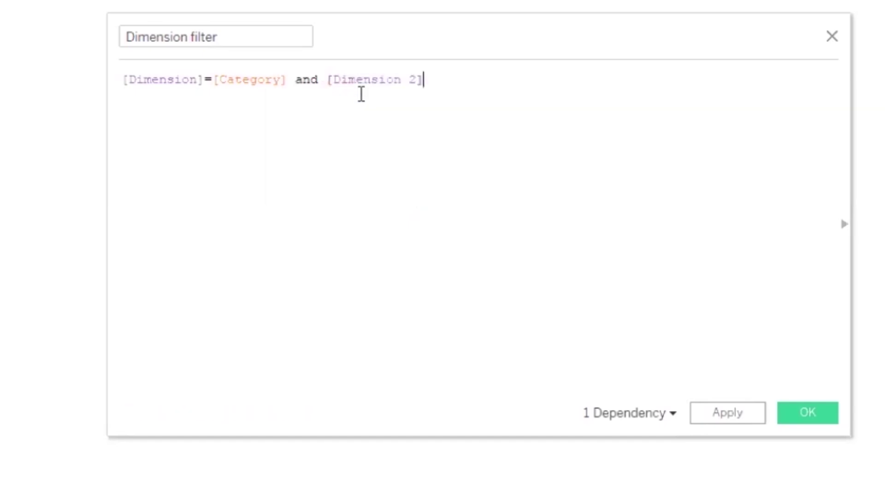
Complete the Dimension filter's second condition as [Dimension 2]=[Region], save the calculation, and return to the summary table.
text(=reg)
key(Down)
key(Down)
key(Down)
key(Down)
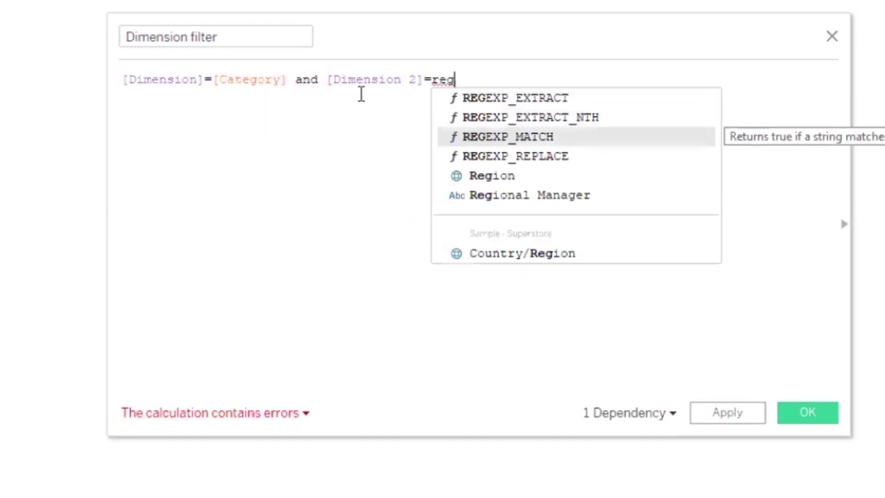
key(Return)
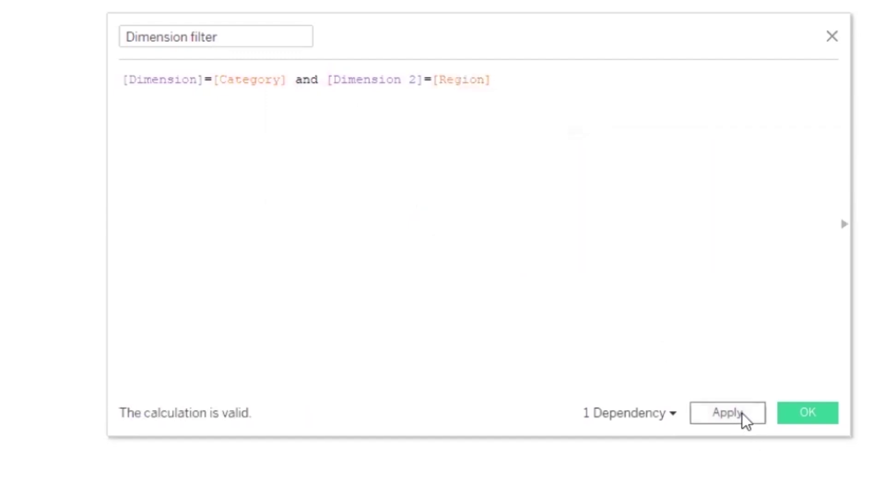
click(804, 416)
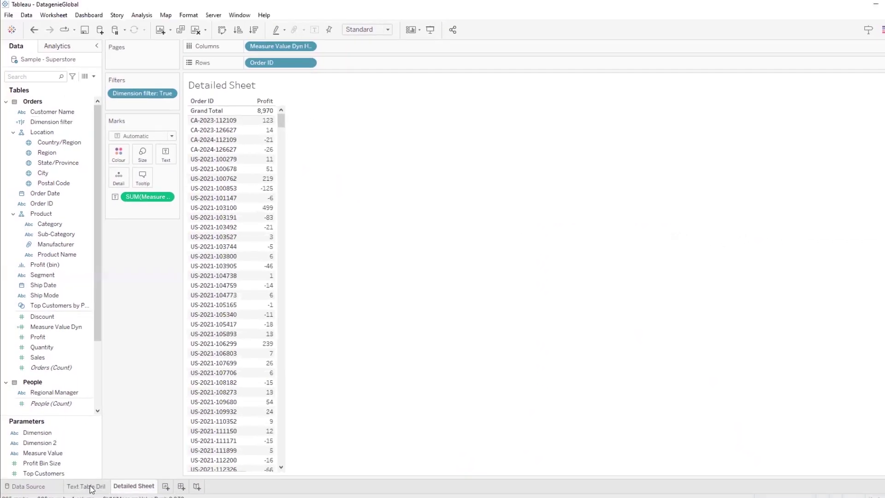
click(92, 488)
click(92, 486)
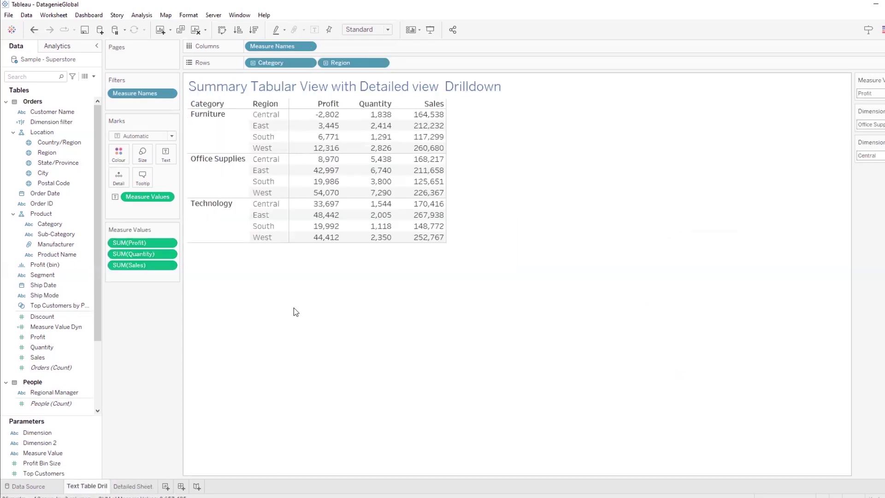